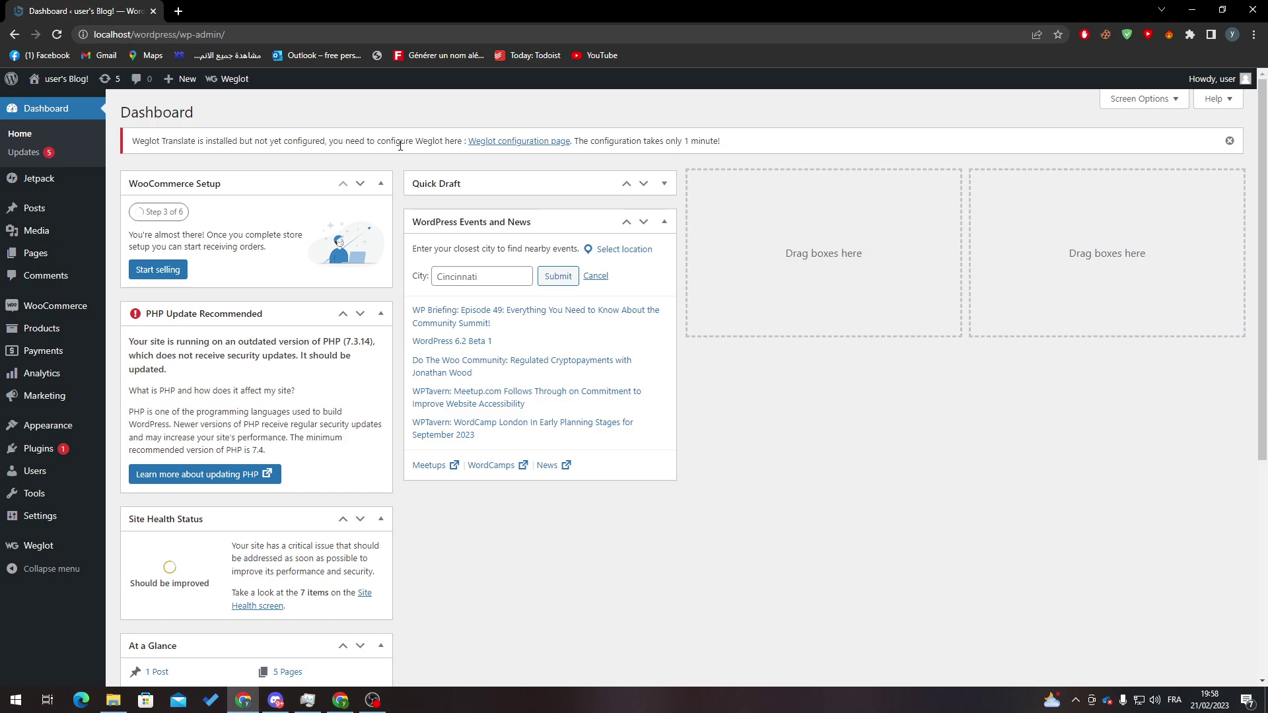
Search the plugin directory for "woocommerce"
mouse_move(81, 453)
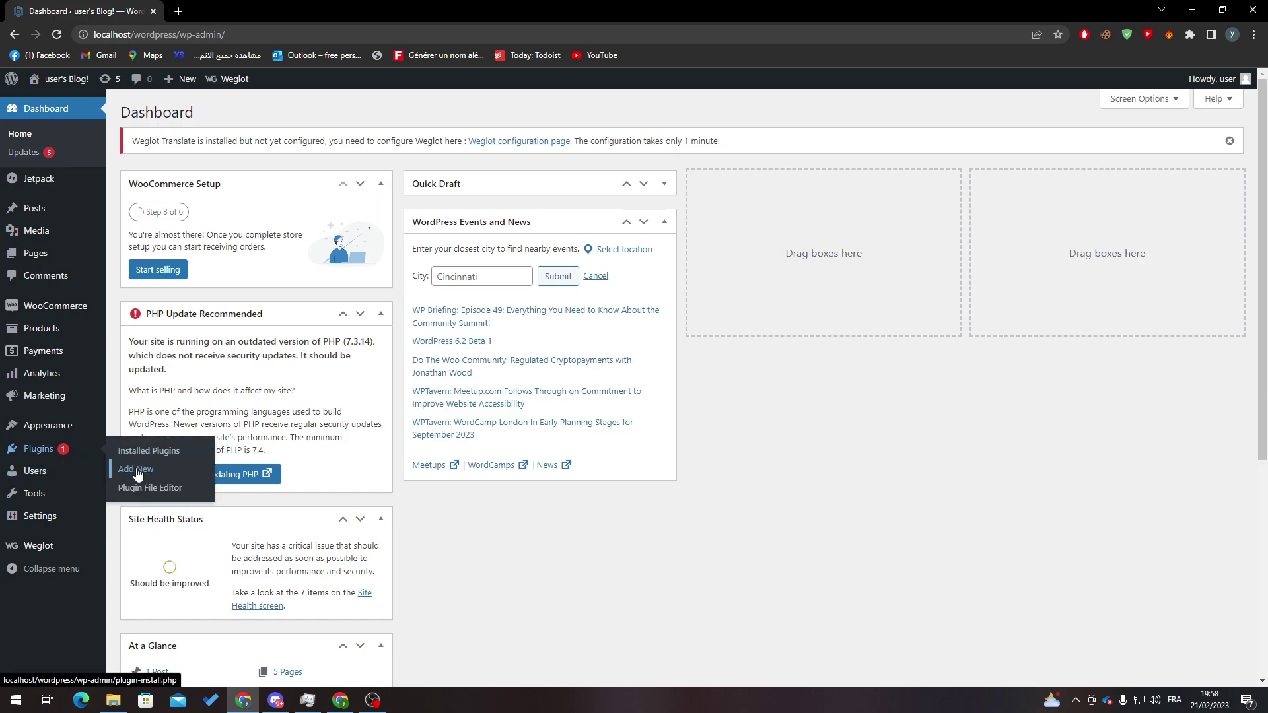
left_click(136, 471)
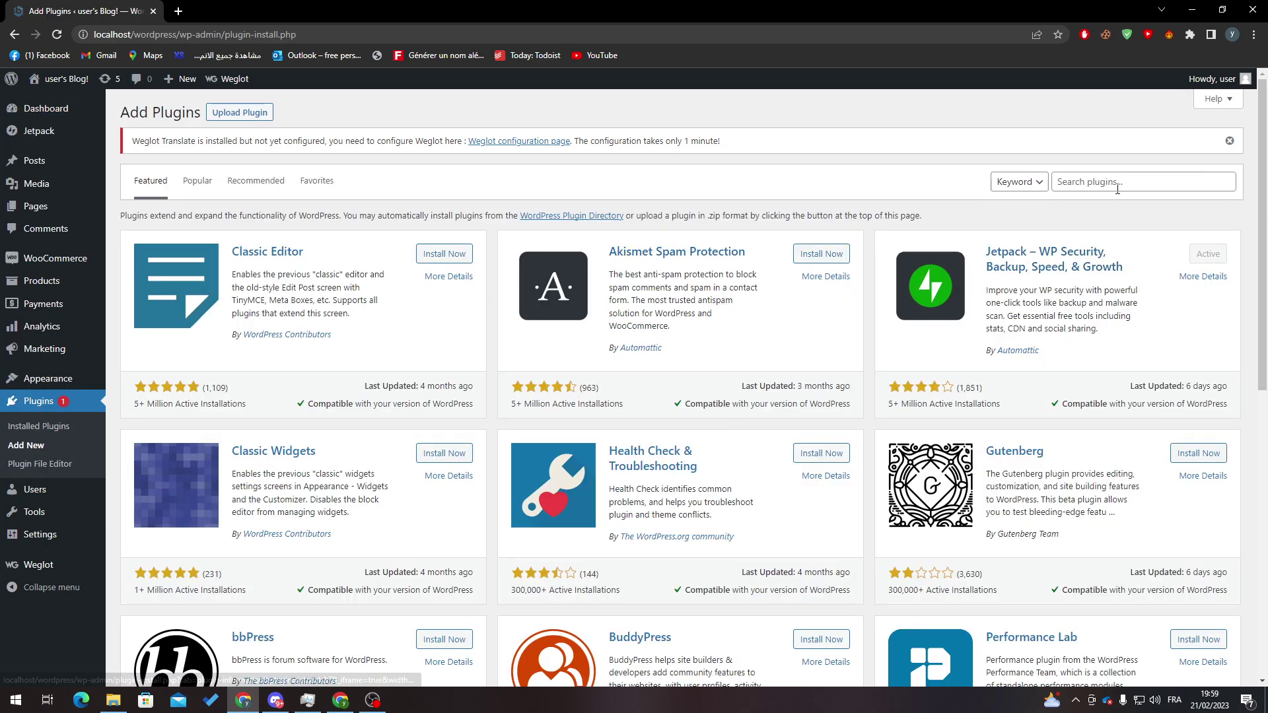
left_click(1168, 187)
left_click(1136, 212)
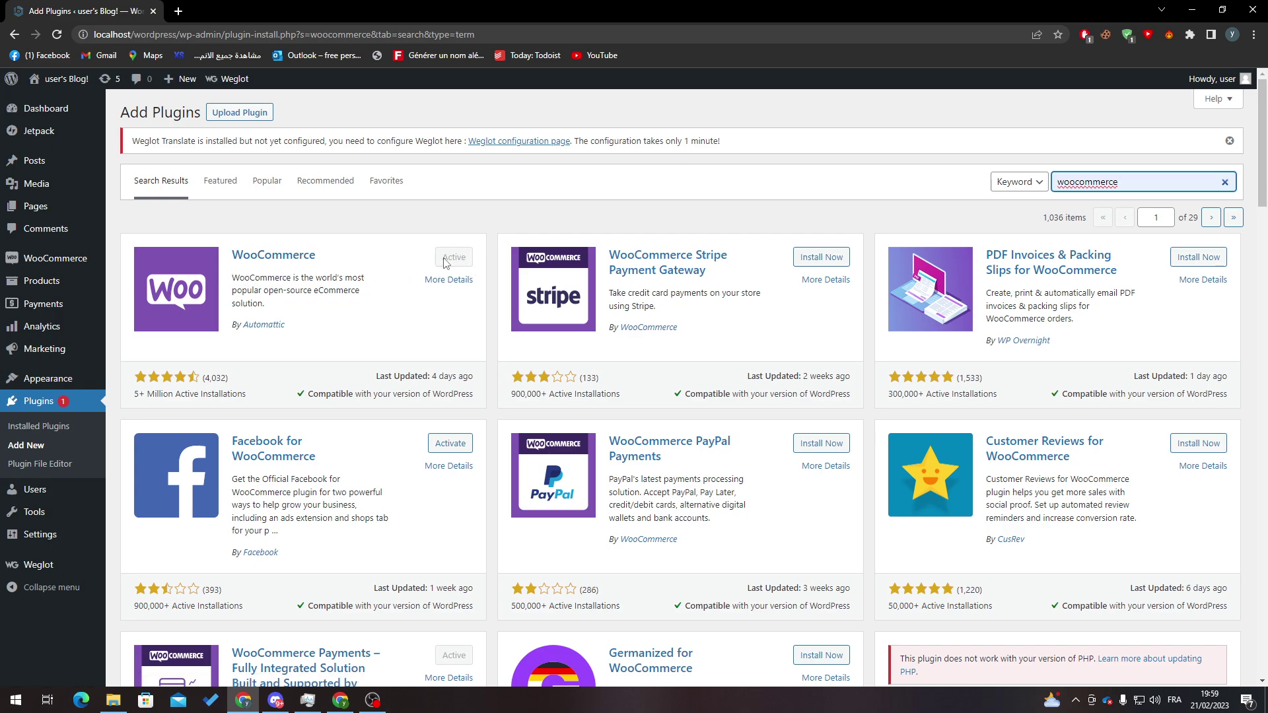
Review the installed plugins, first only the active ones and then the full list
left_click(26, 426)
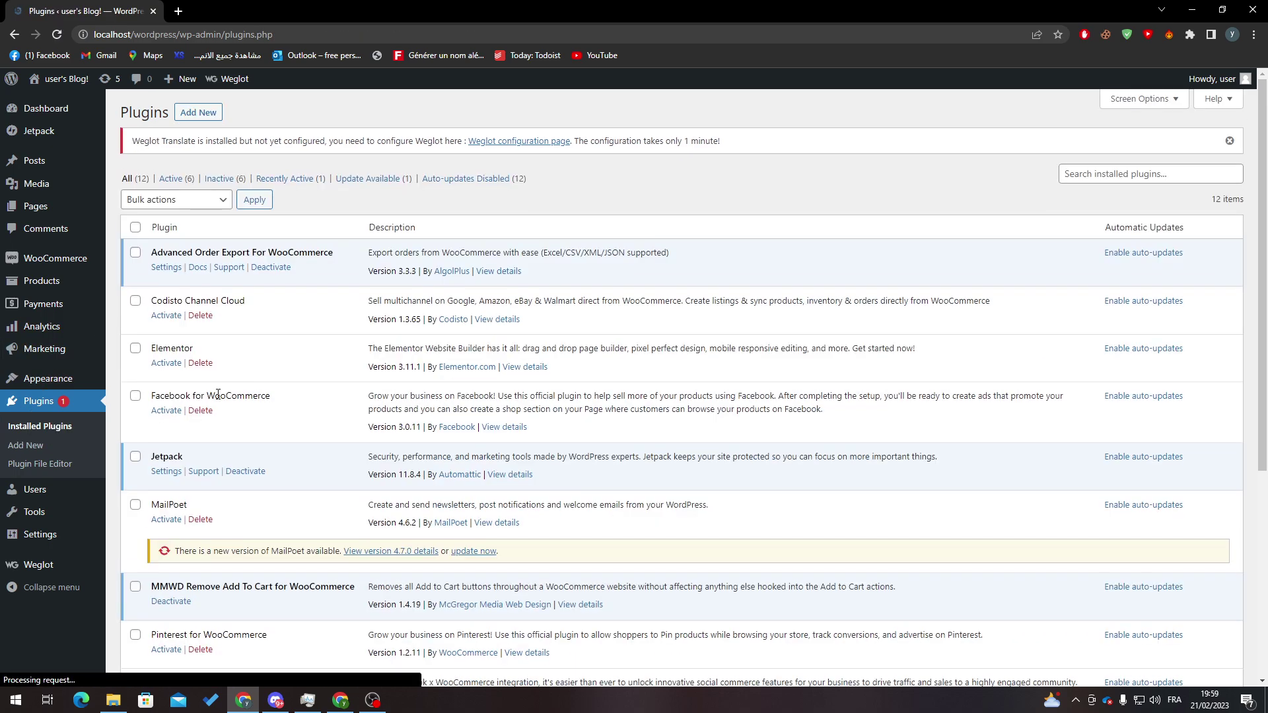
left_click(172, 178)
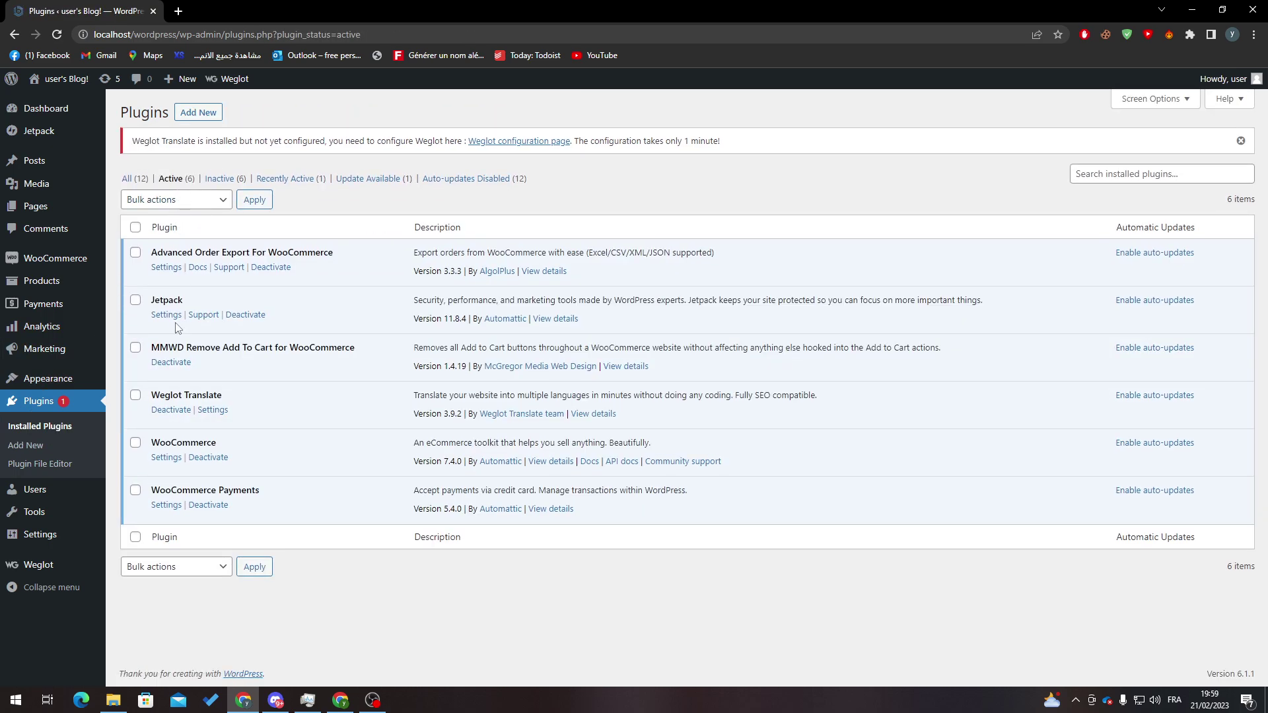
left_click(127, 178)
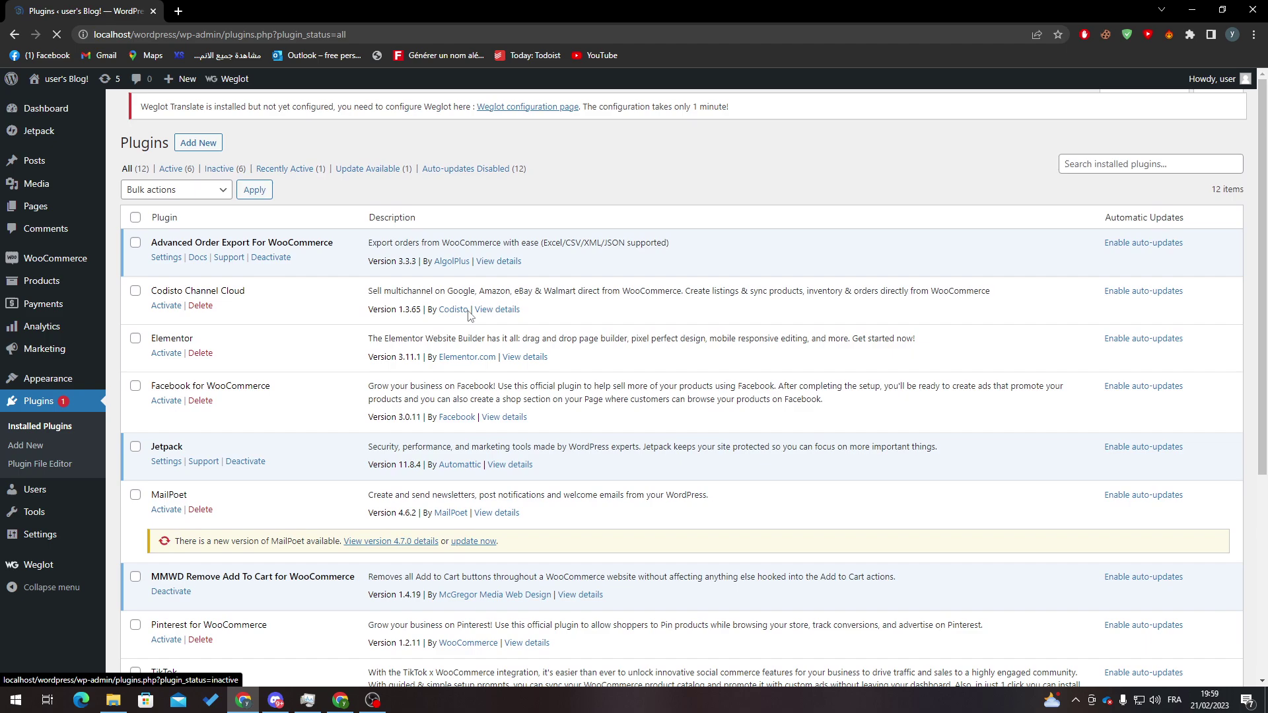
scroll(261, 384, "down", 4)
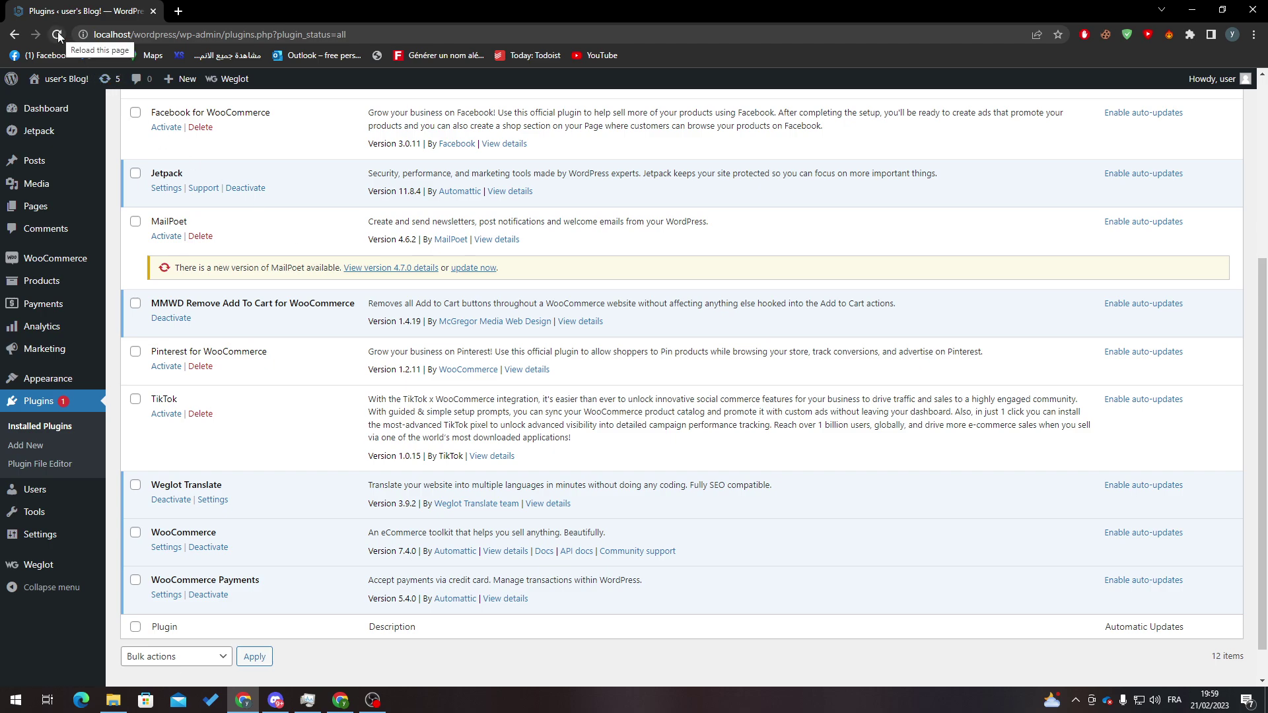
scroll(516, 286, "up", 5)
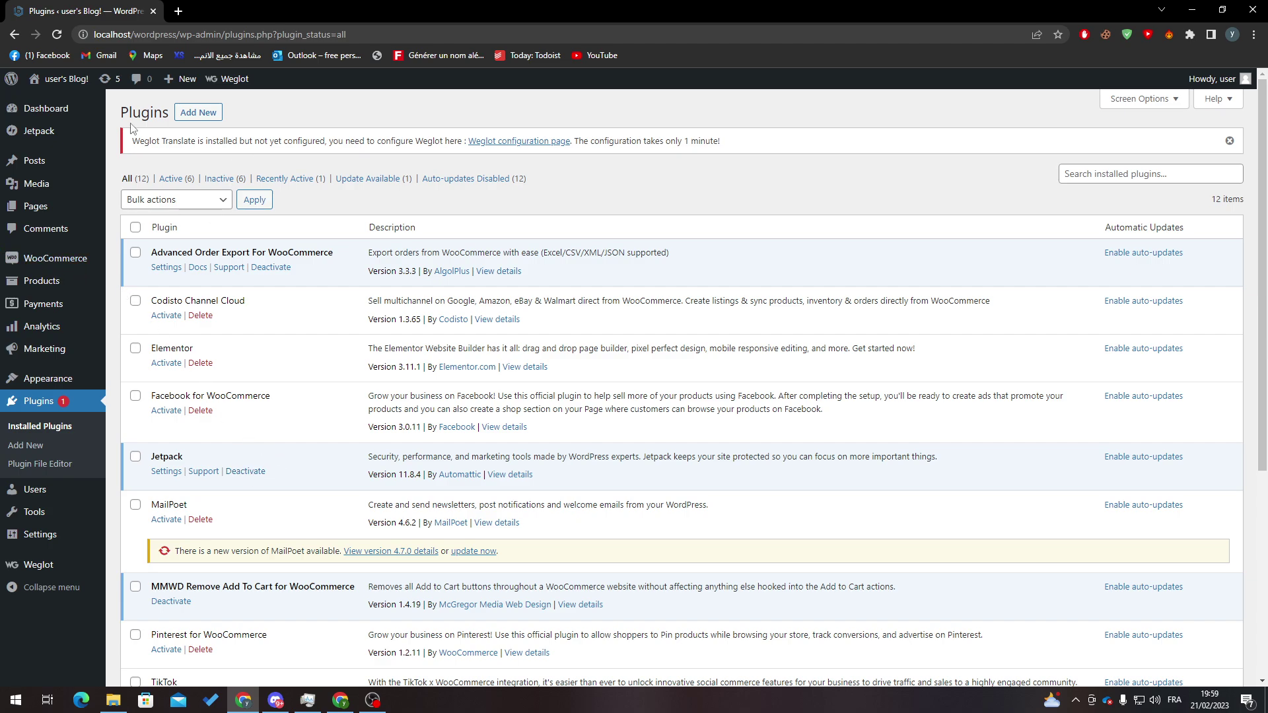
Go to the list of all products and start adding a new product
mouse_move(53, 265)
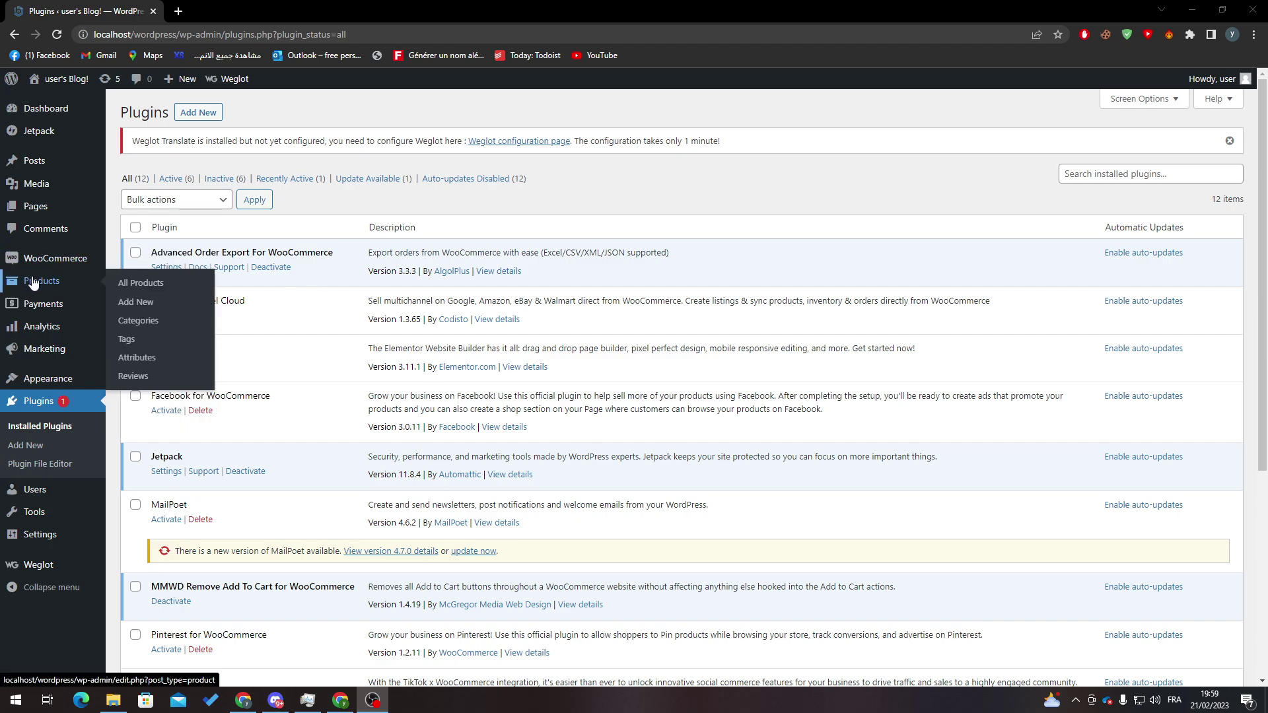
mouse_move(25, 360)
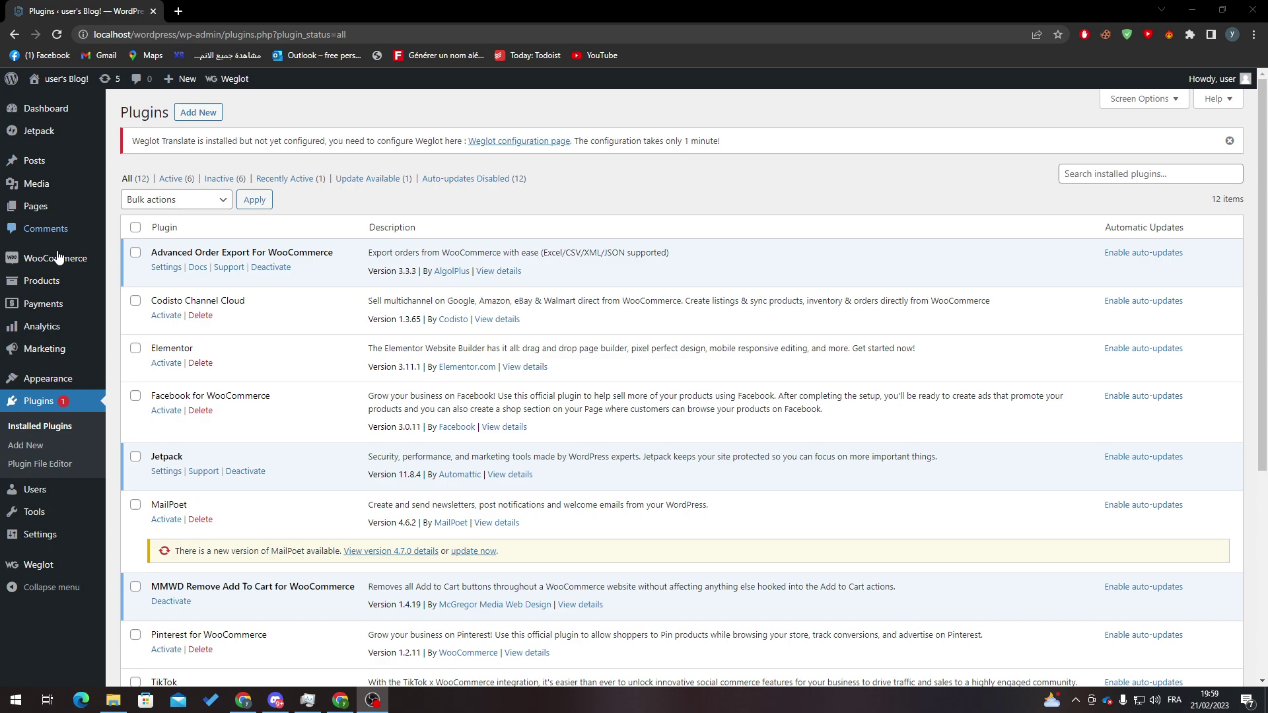
mouse_move(33, 295)
left_click(139, 284)
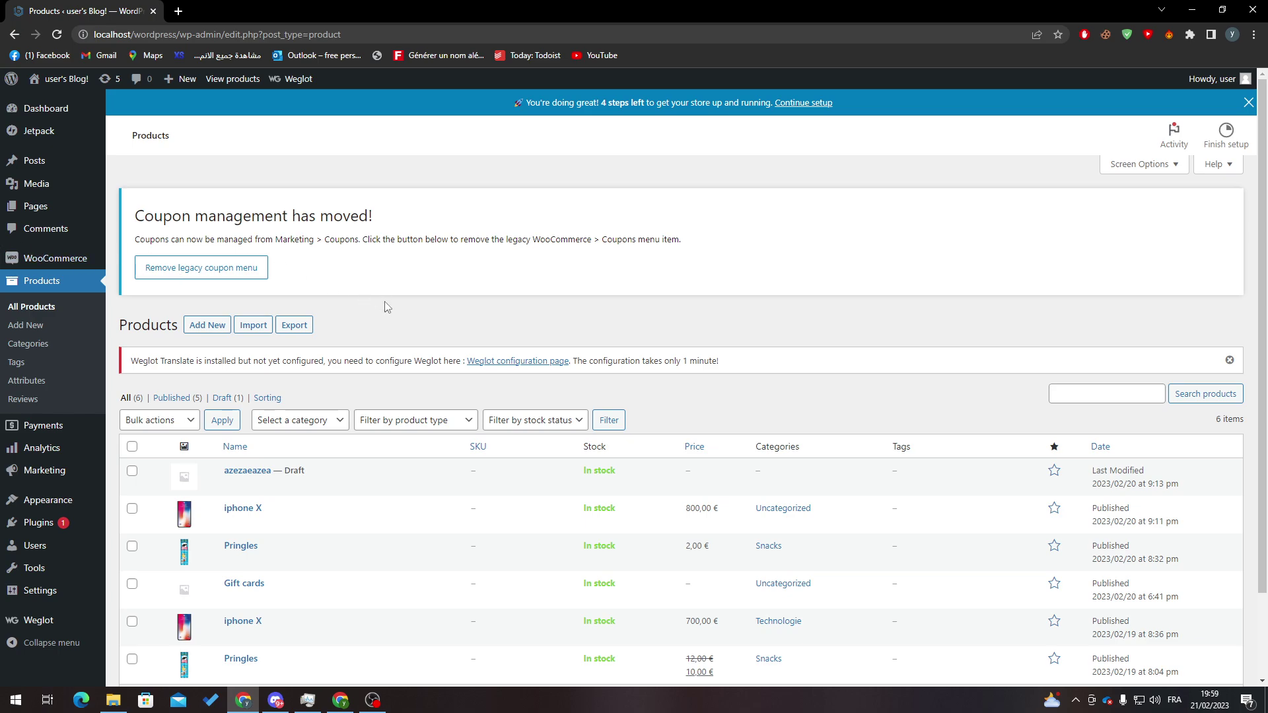
left_click(198, 326)
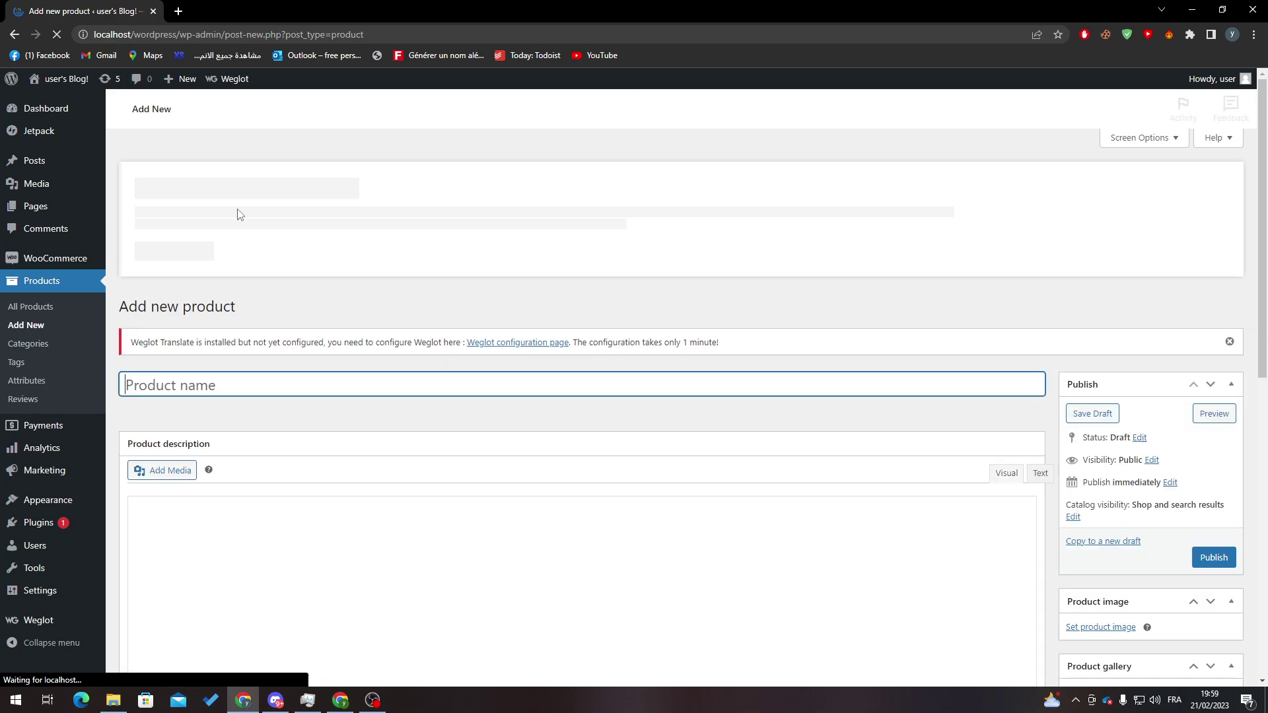
Name the new product "Pringles X"
right_click(170, 399)
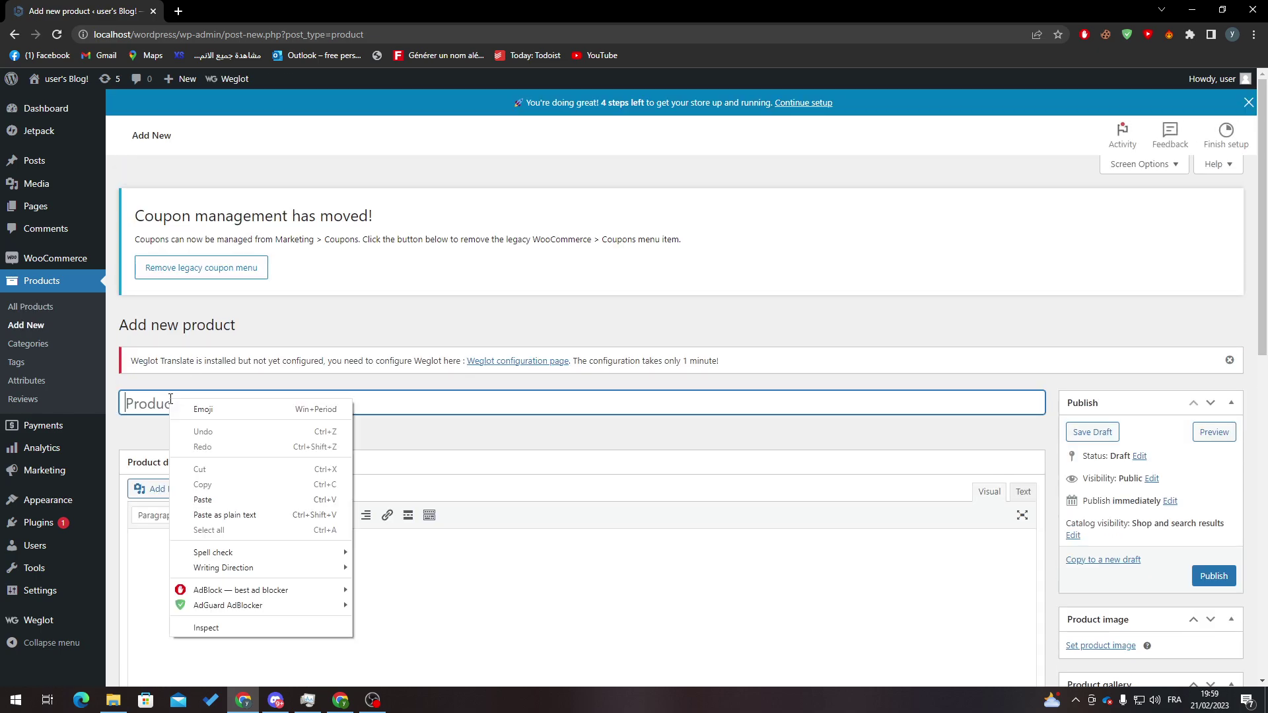
left_click(171, 398)
type("p")
key("BackSpace")
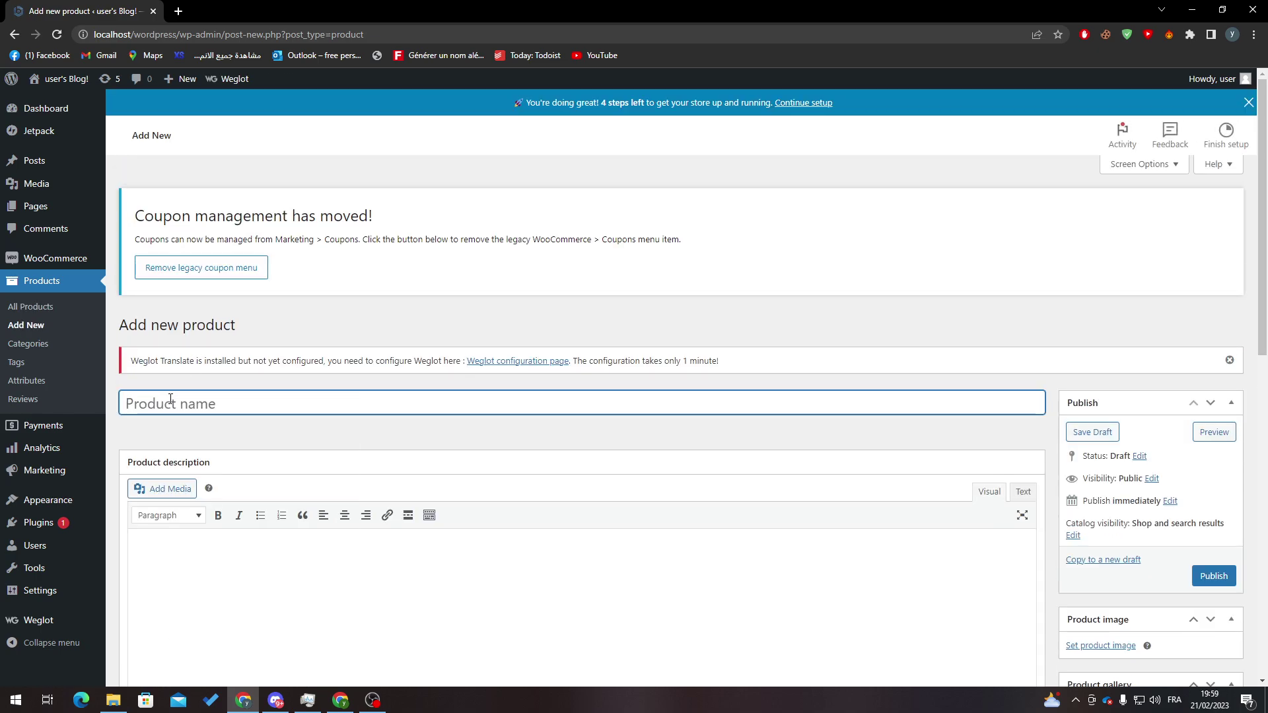
type("Pringles X")
left_click(467, 568)
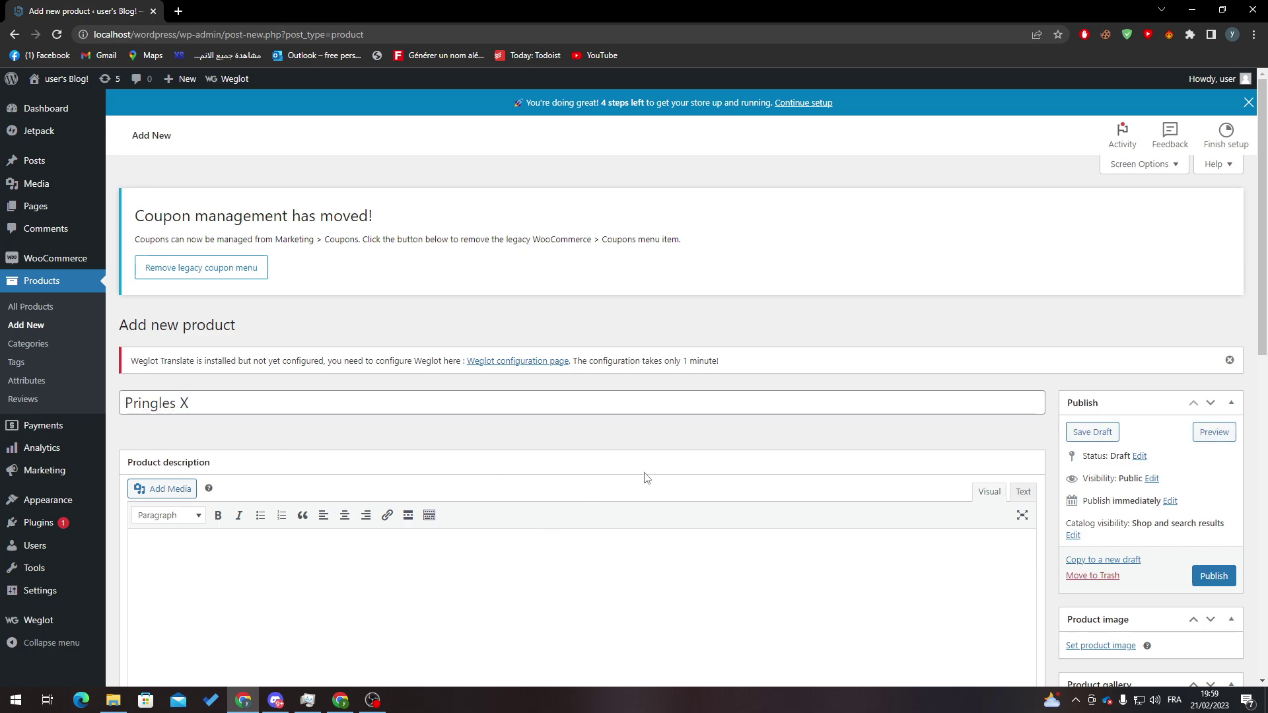
Insert the first Pringles image from the media library into the product description
left_click(159, 490)
left_click(200, 287)
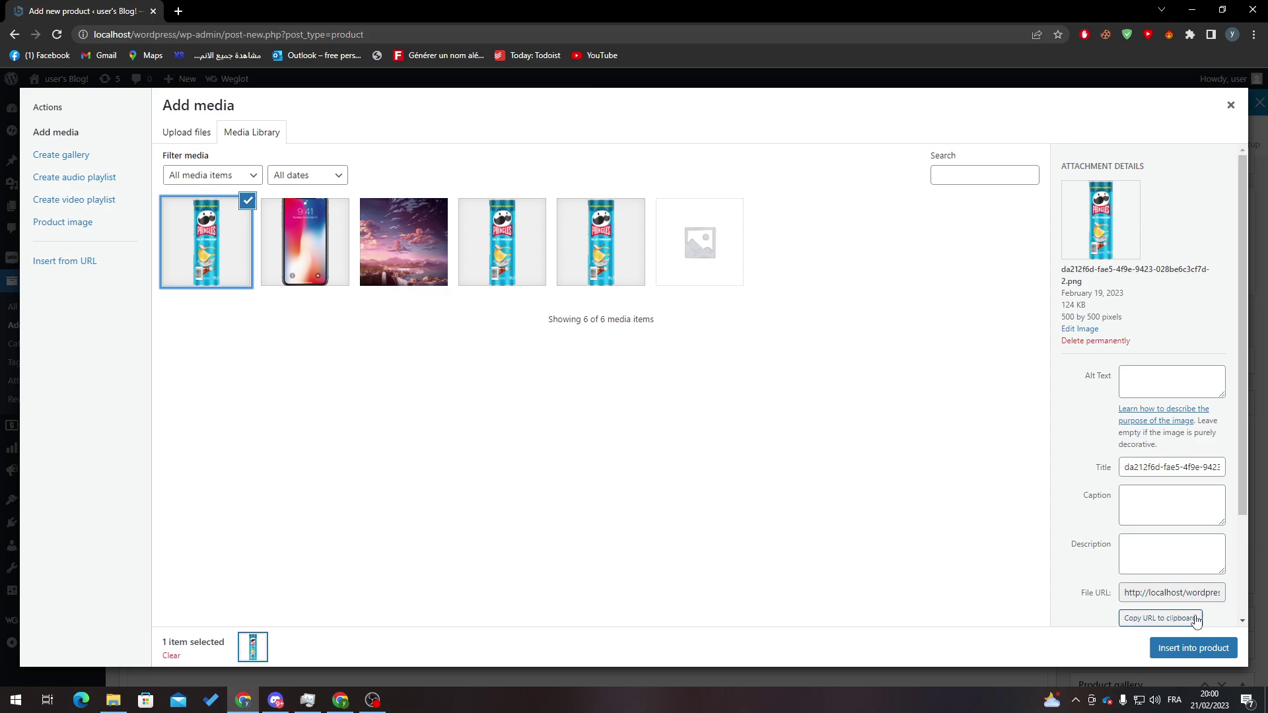
left_click(1192, 648)
Set the first Pringles picture in the media library as the product image
scroll(1114, 453, "down", 3)
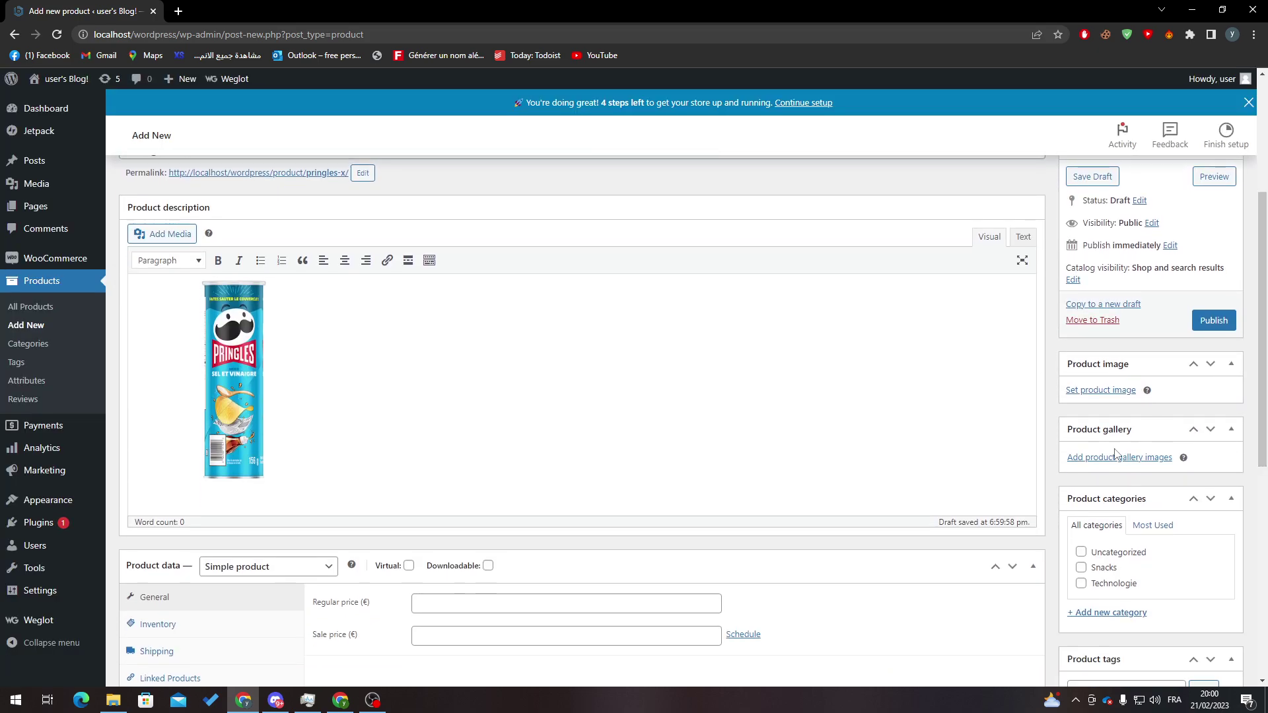
left_click(1090, 390)
left_click(124, 264)
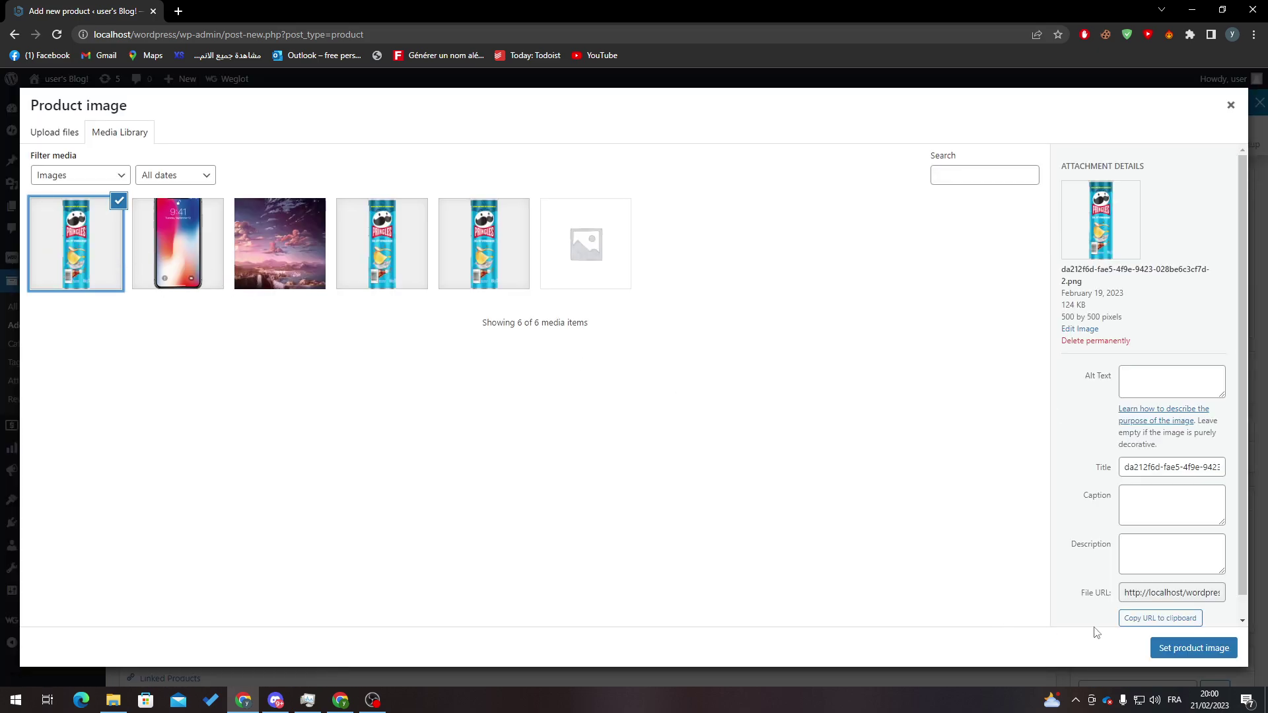
left_click(1193, 648)
Set the product's regular price to 15 €
scroll(560, 417, "down", 3)
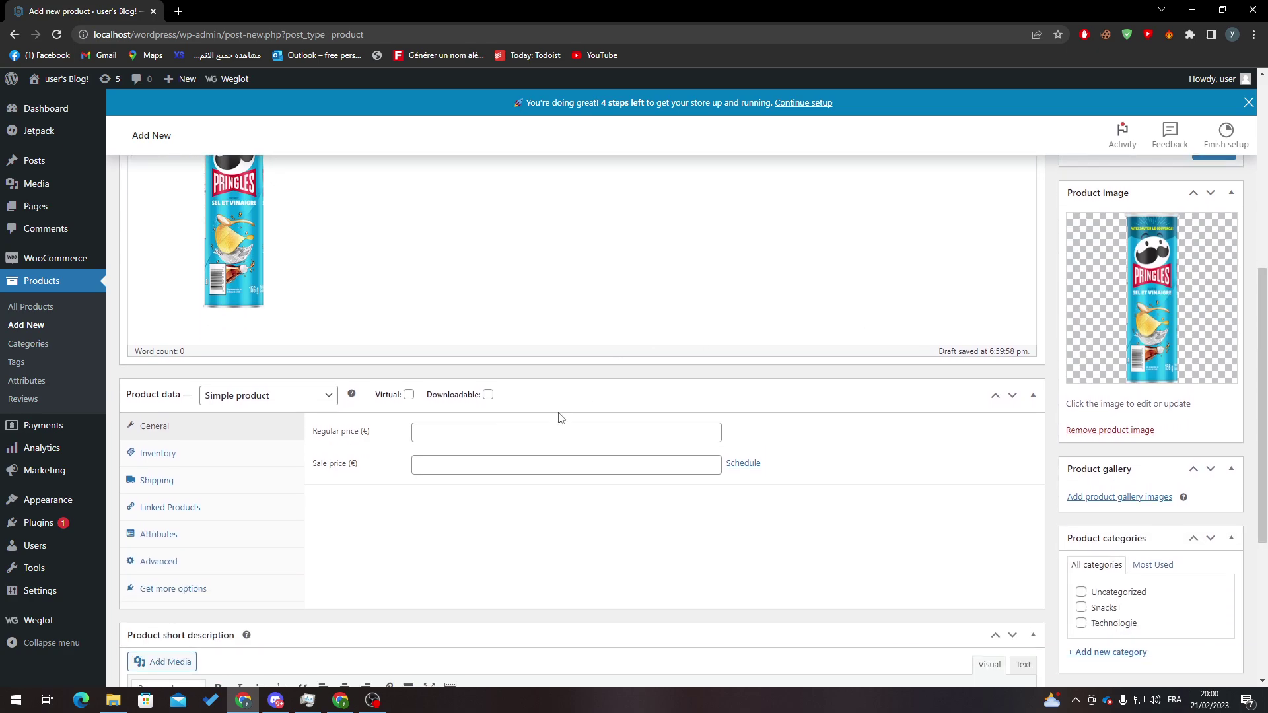
left_click(426, 431)
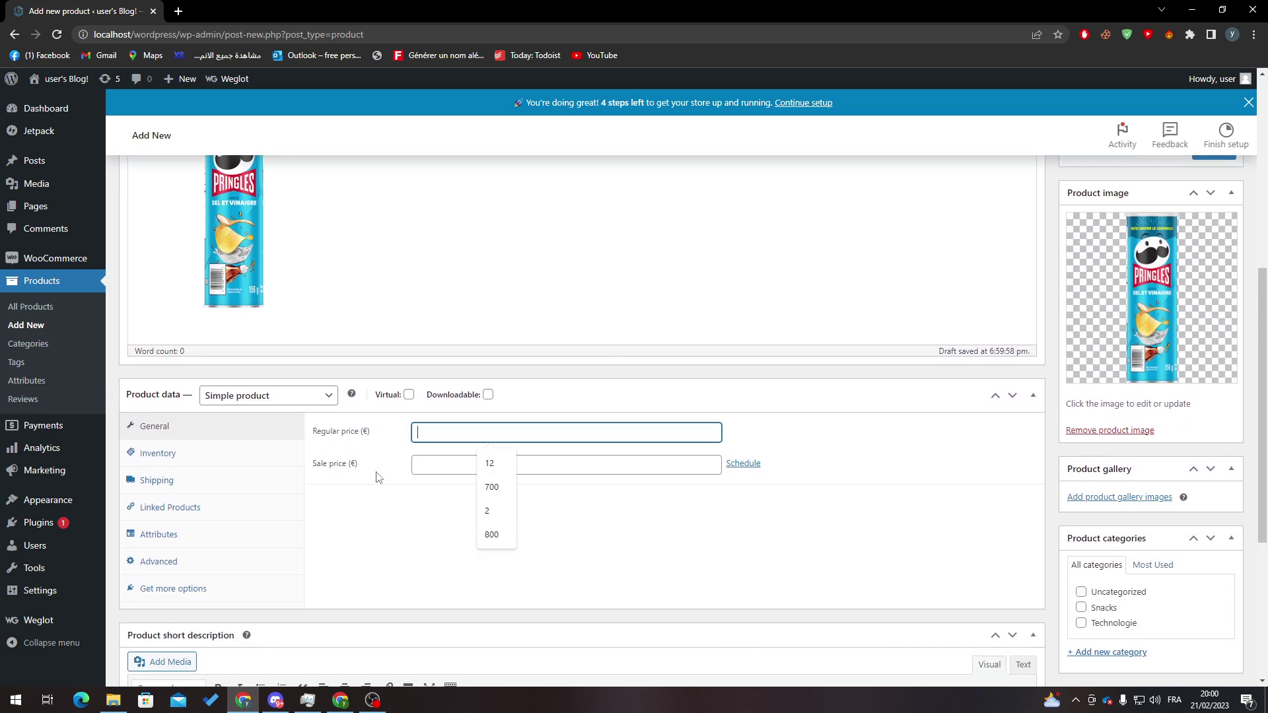
left_click(426, 501)
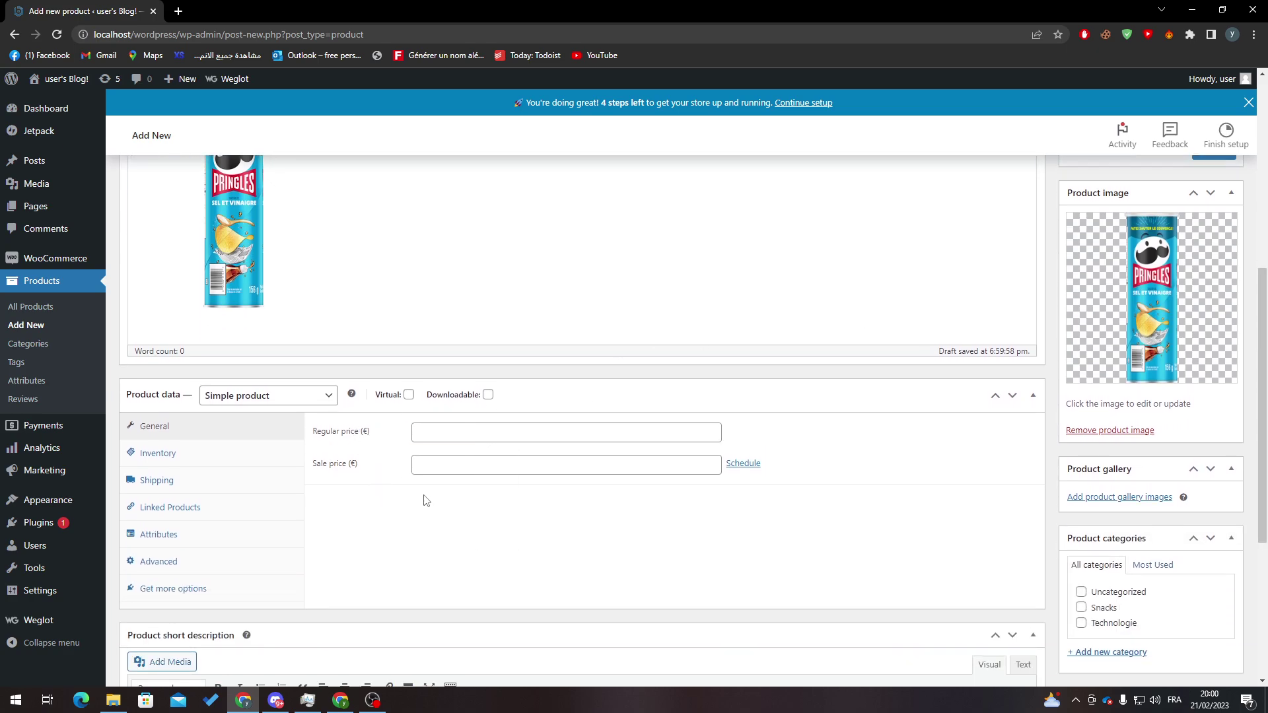
left_click(439, 432)
type("1")
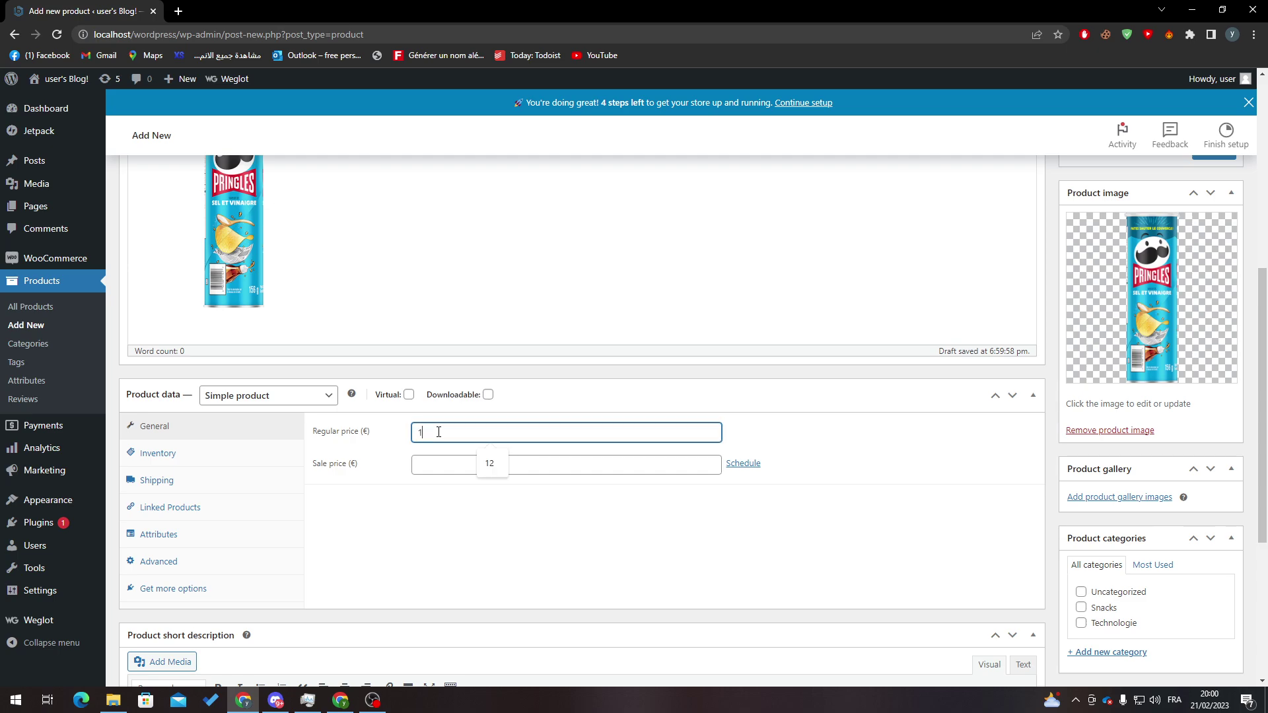
type("5")
left_click(422, 462)
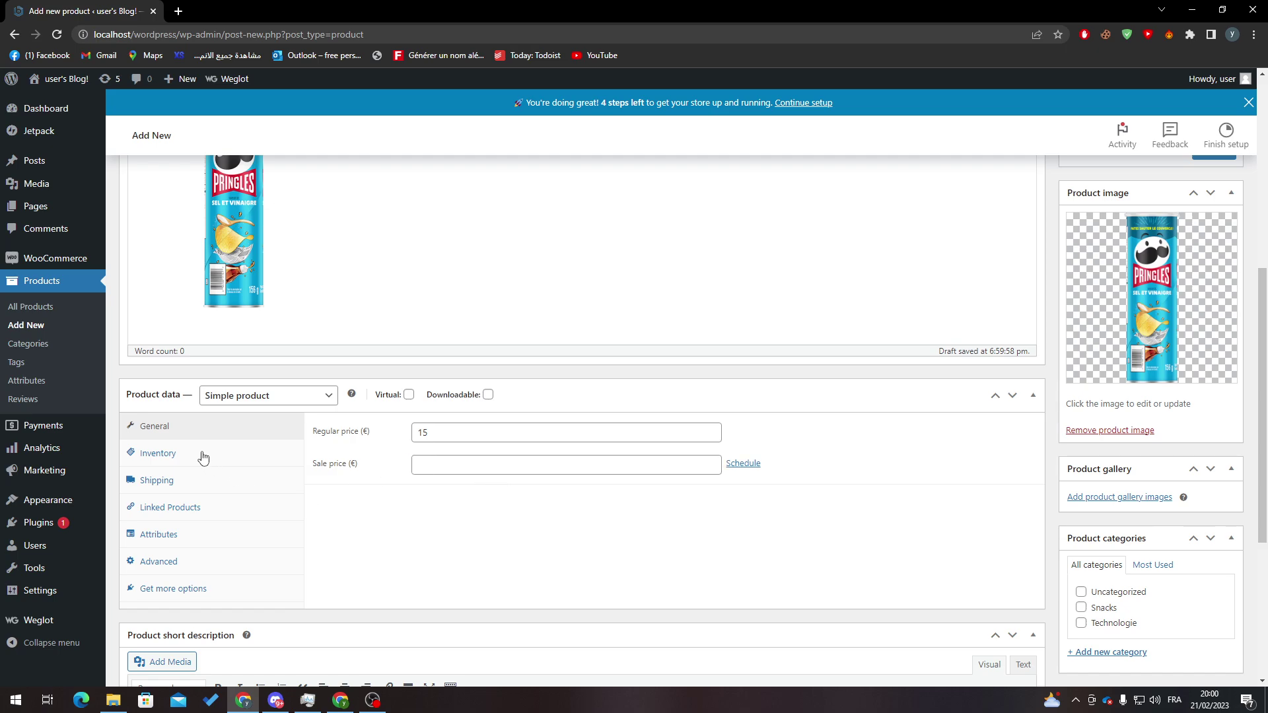
Enter 20 as the SKU in the product's inventory data
left_click(223, 464)
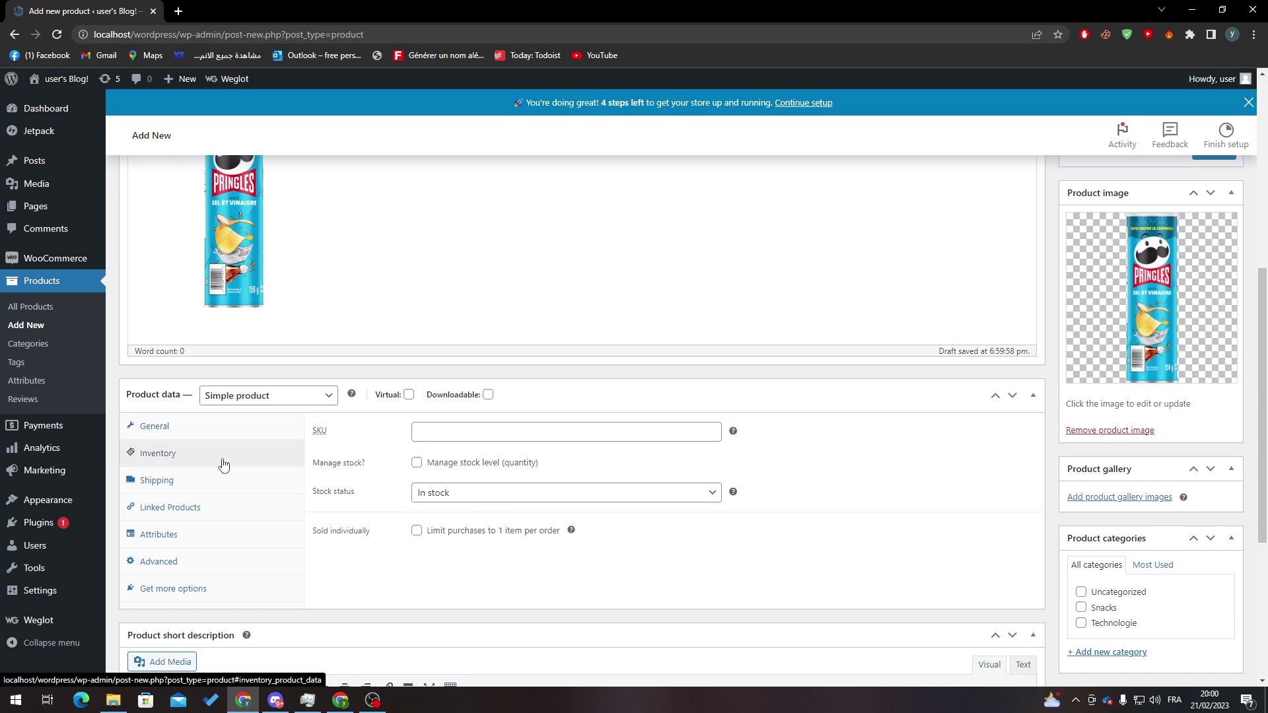
left_click(466, 433)
type("20")
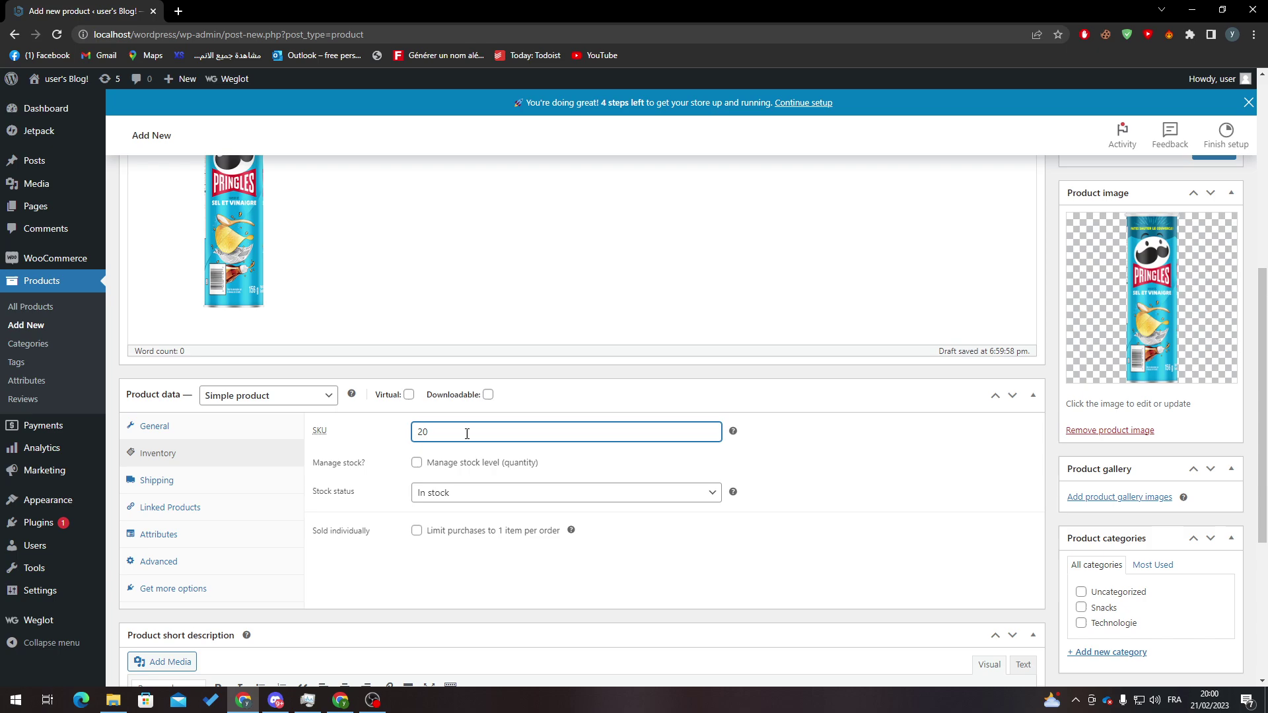
In the shipping data, choose "No shipping class" and set the weight to 129 kg
left_click(198, 491)
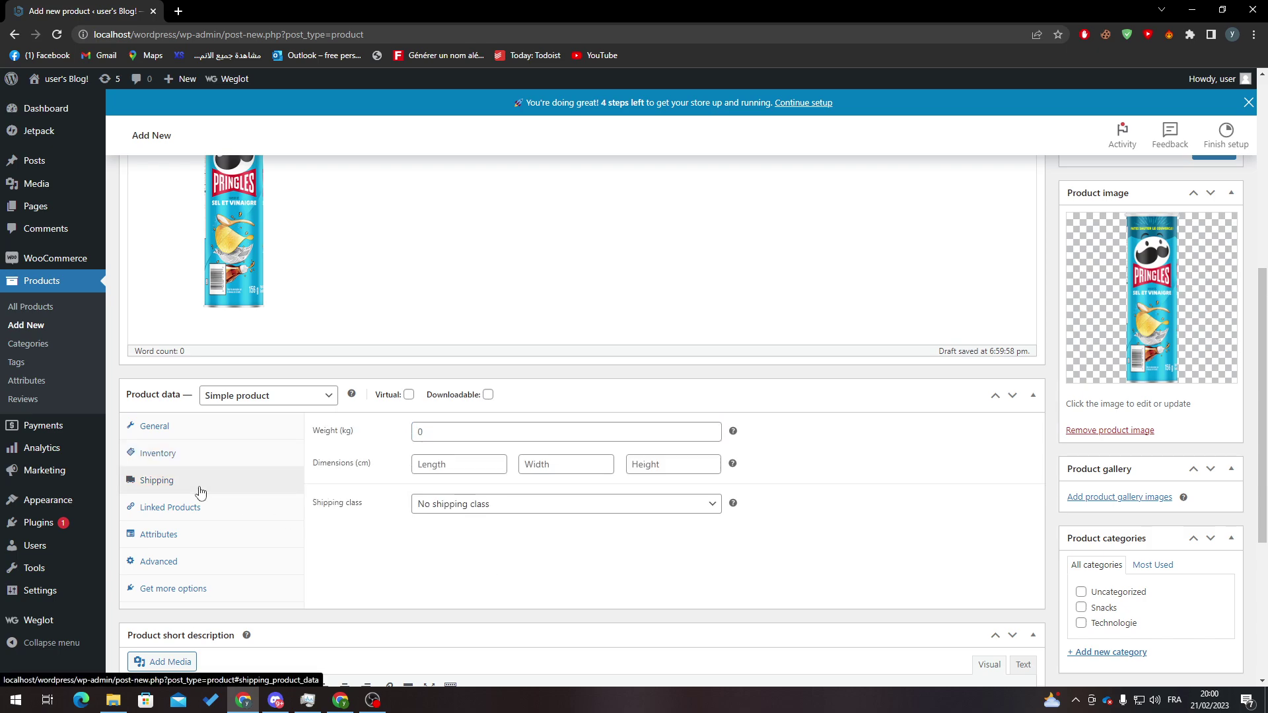
left_click(496, 509)
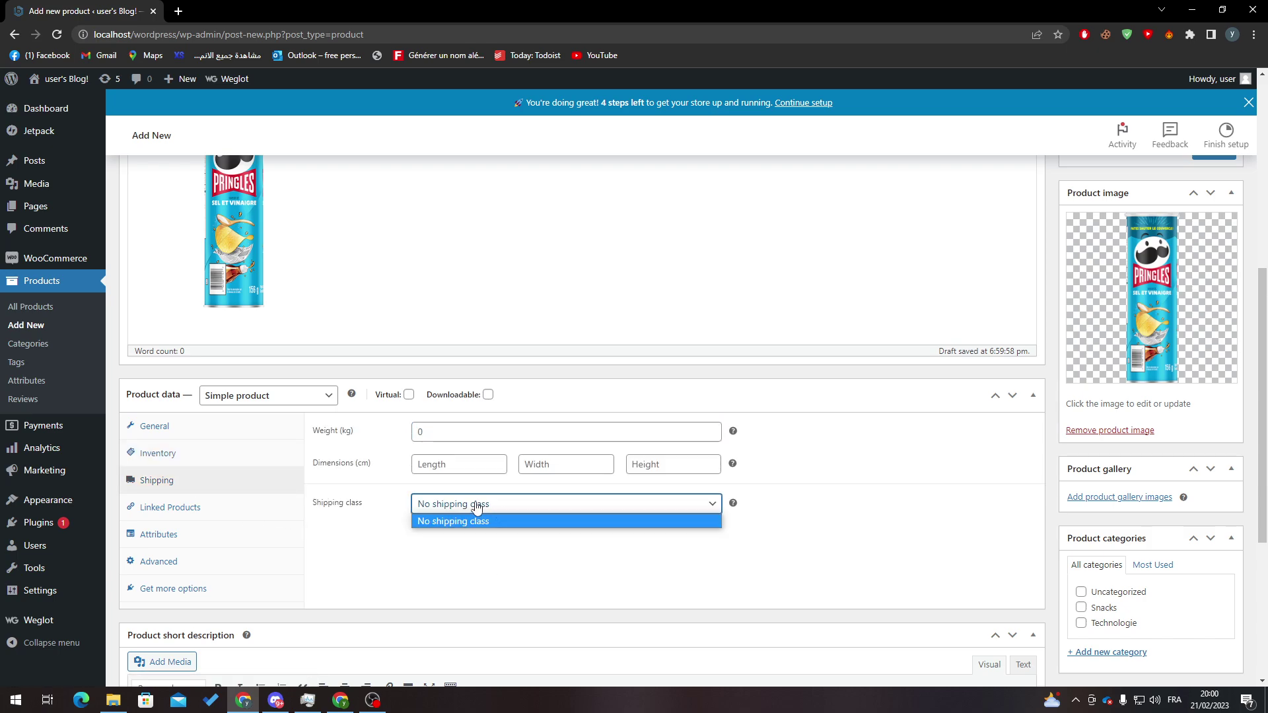
left_click(507, 520)
mouse_move(734, 505)
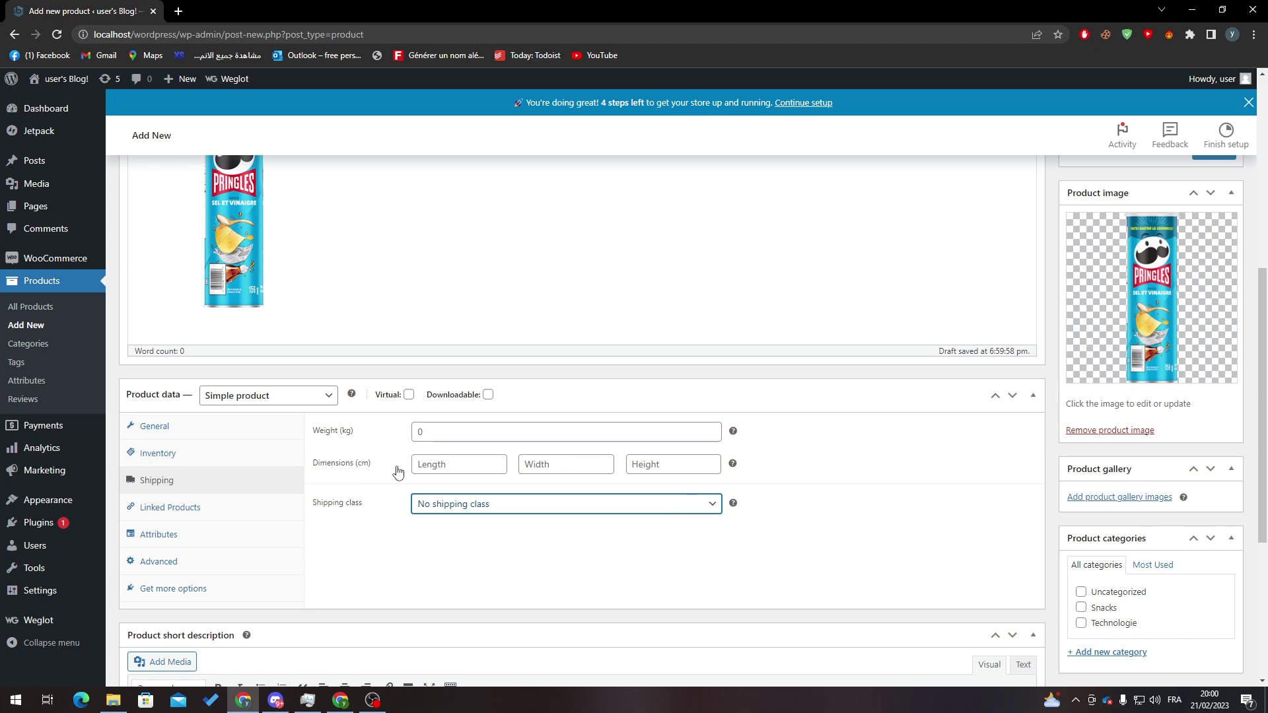
left_click(453, 432)
type("&")
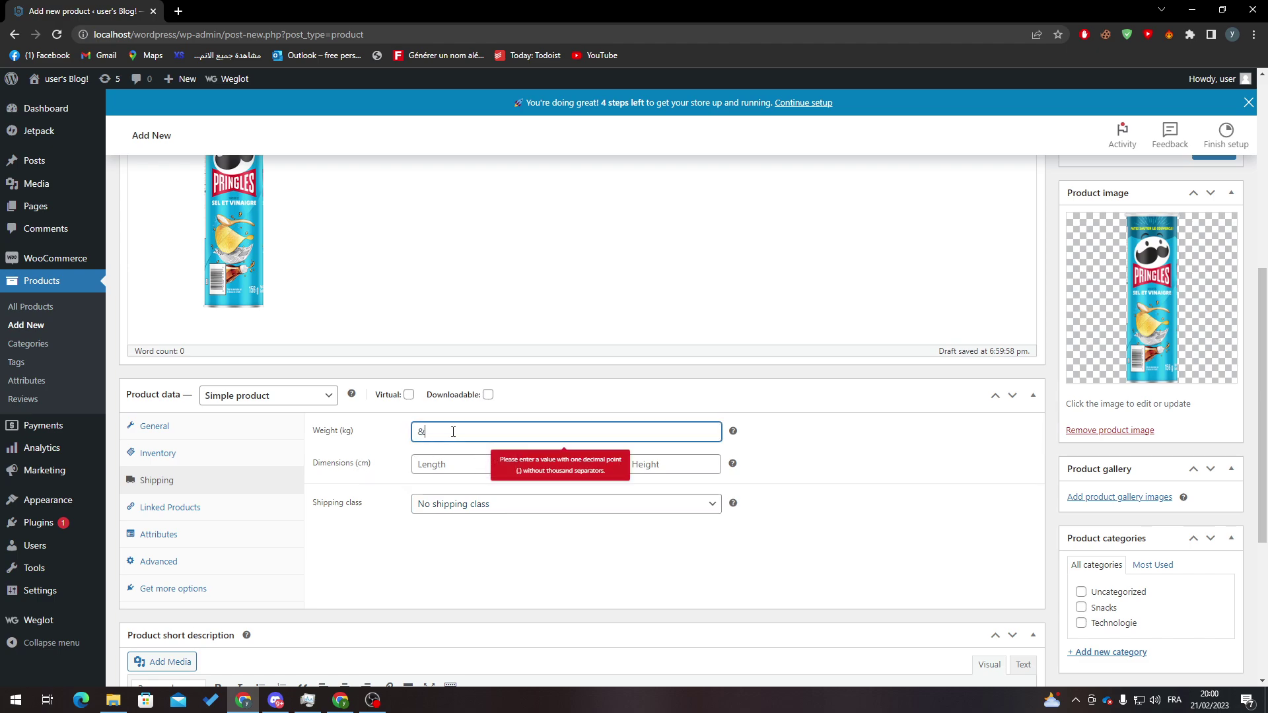
key("BackSpace")
type("129")
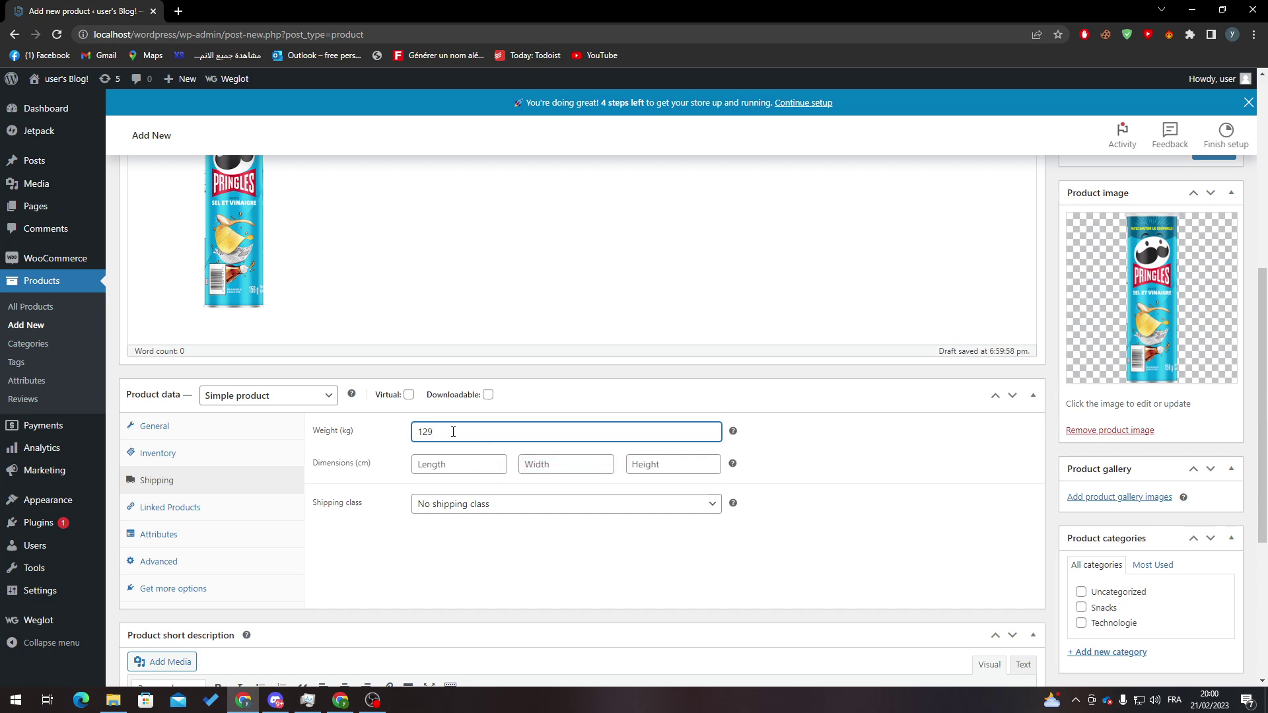
key("Tab")
key("Tab")
key("Tab")
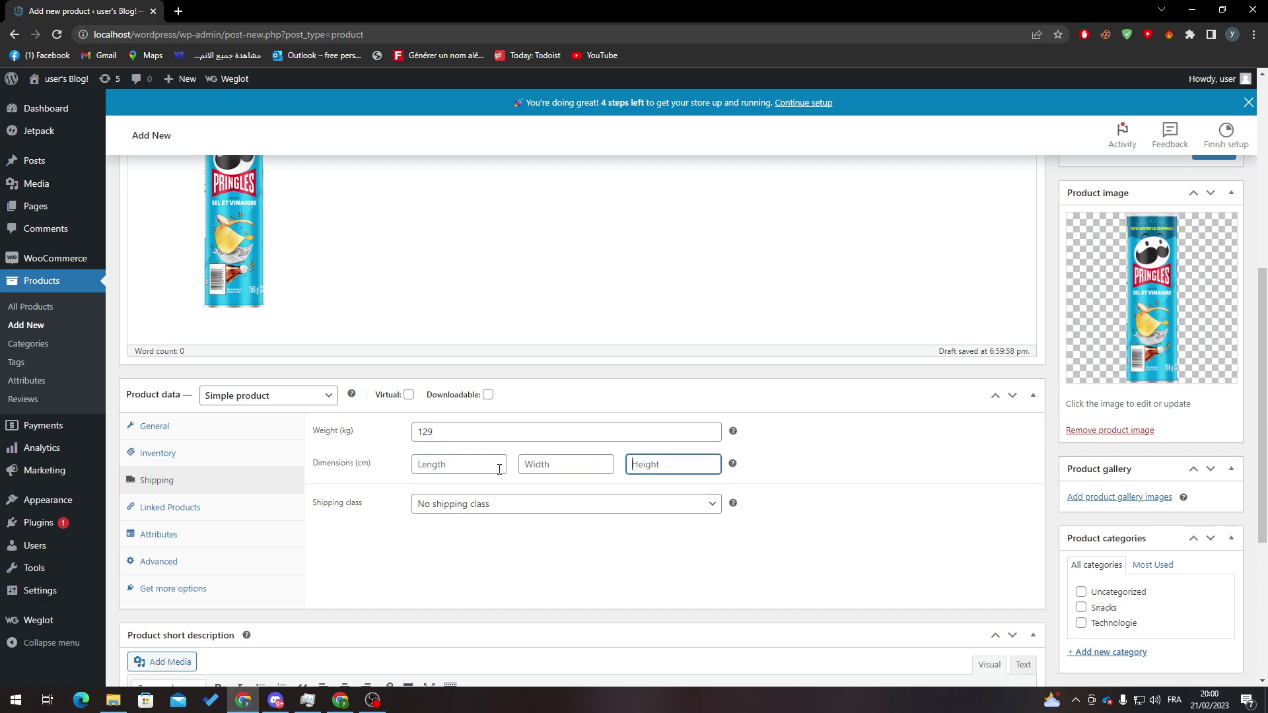
Look through the product's linked products, attributes and advanced settings
left_click(181, 515)
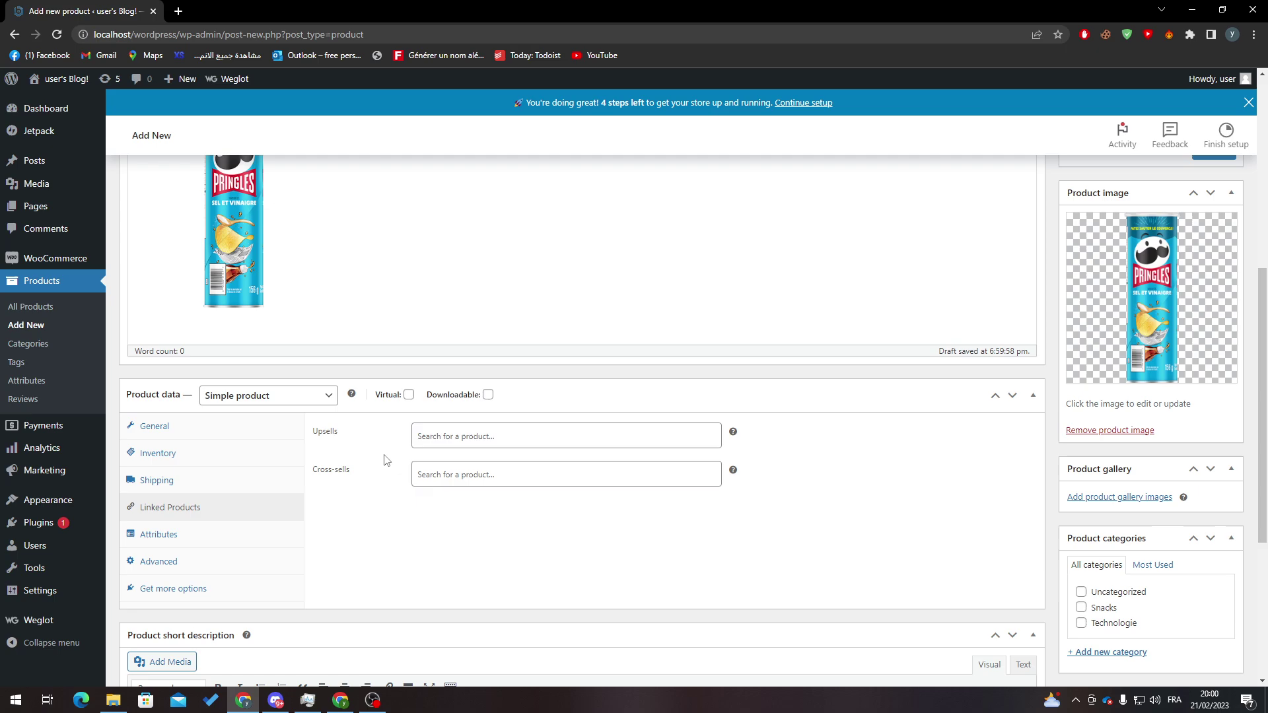
left_click(199, 536)
left_click(191, 565)
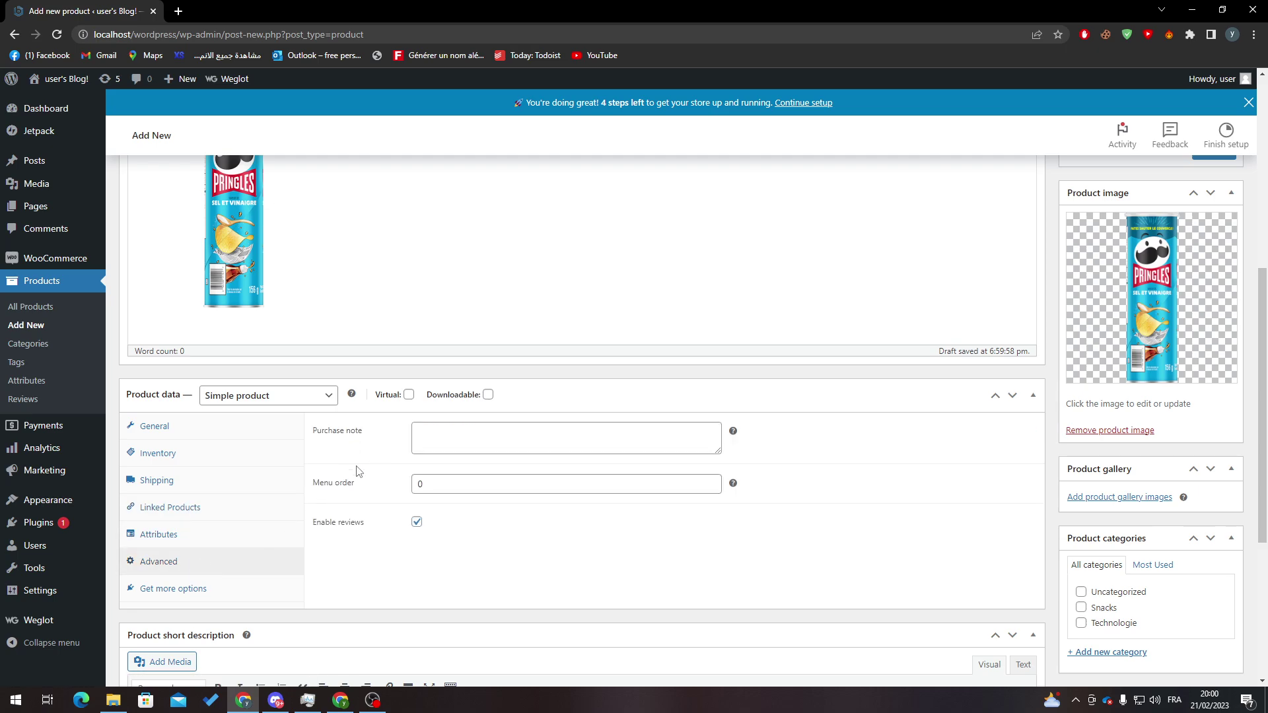
Open the WooCommerce Extensions Store from the product's additional options and search it for "TAX"
left_click(224, 591)
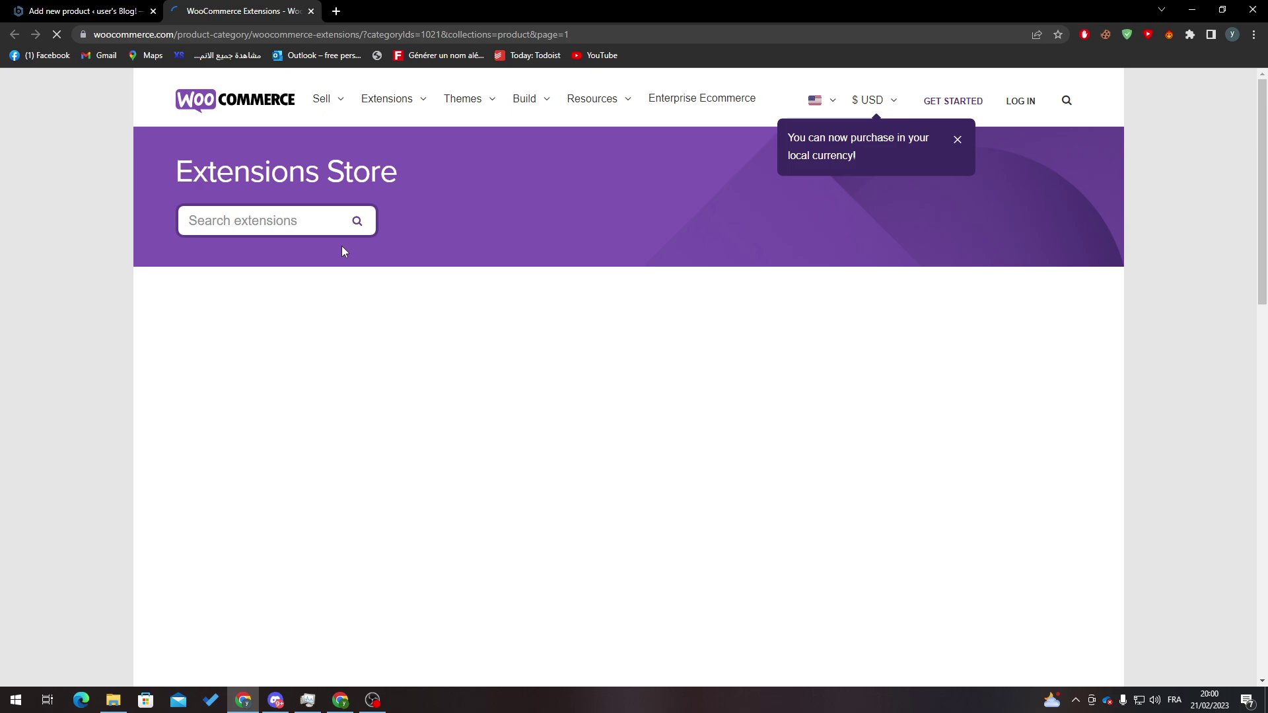
left_click(260, 221)
type("TAX")
key("Return")
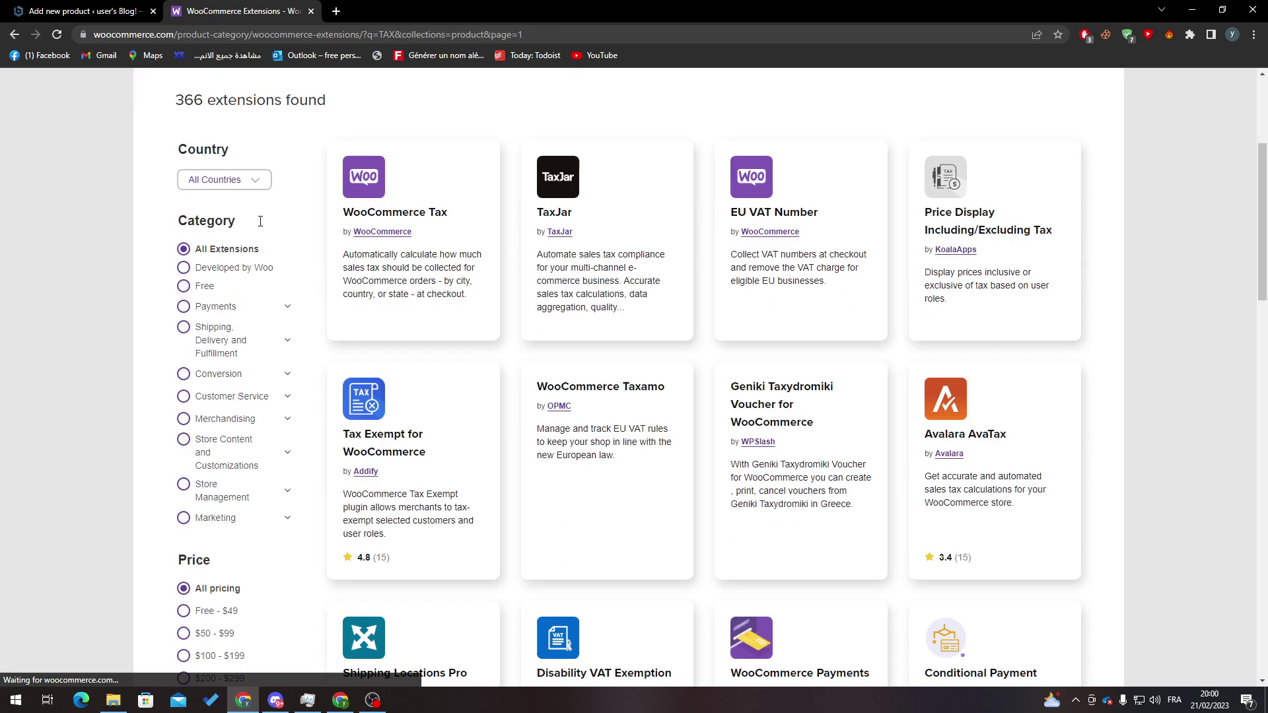
Search the Extensions Store for "SHIPPING" and open the WooCommerce Shipping extension's page
scroll(261, 228, "down", 5)
scroll(304, 218, "up", 10)
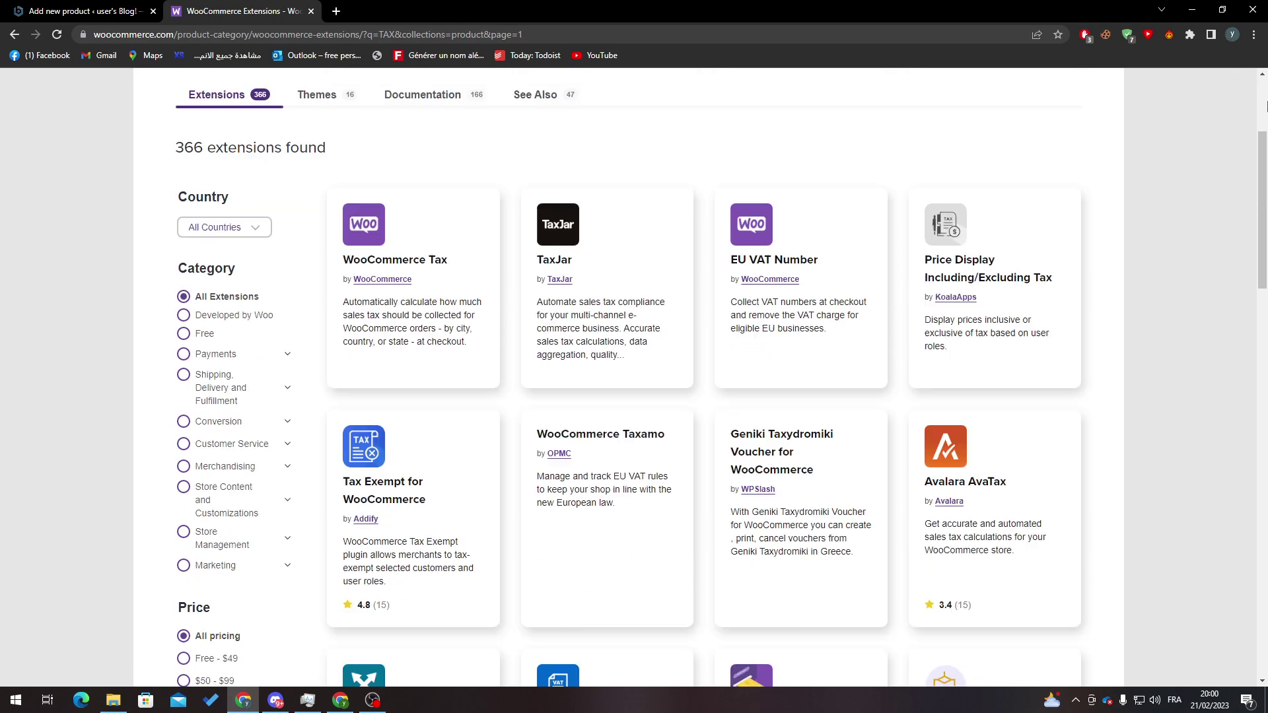
double_click(281, 225)
type("SHIP")
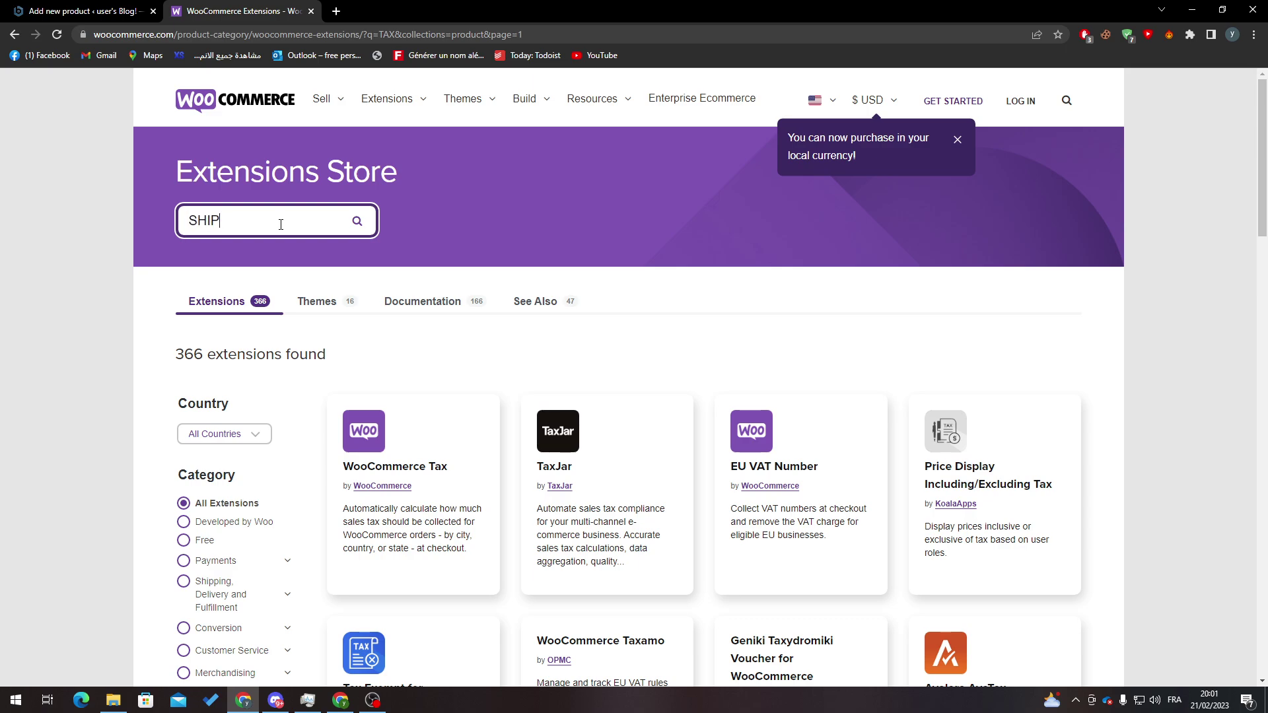
type("PING")
key("Return")
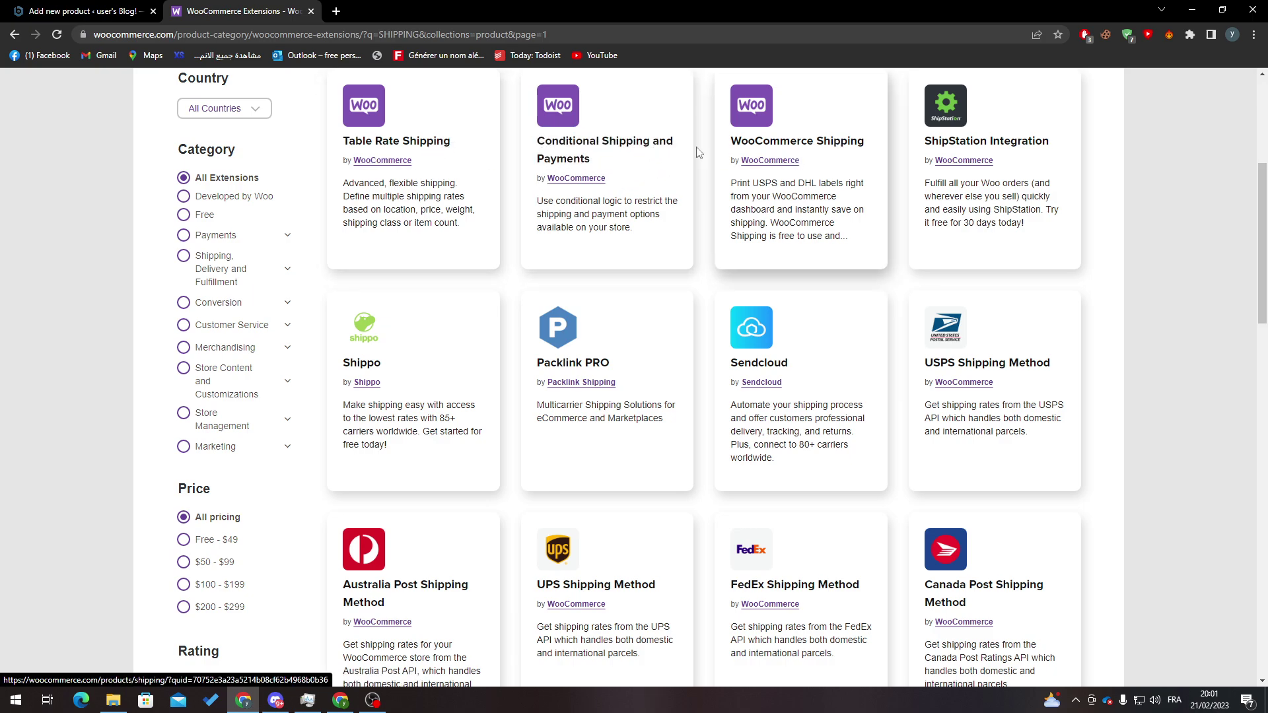
left_click(810, 139)
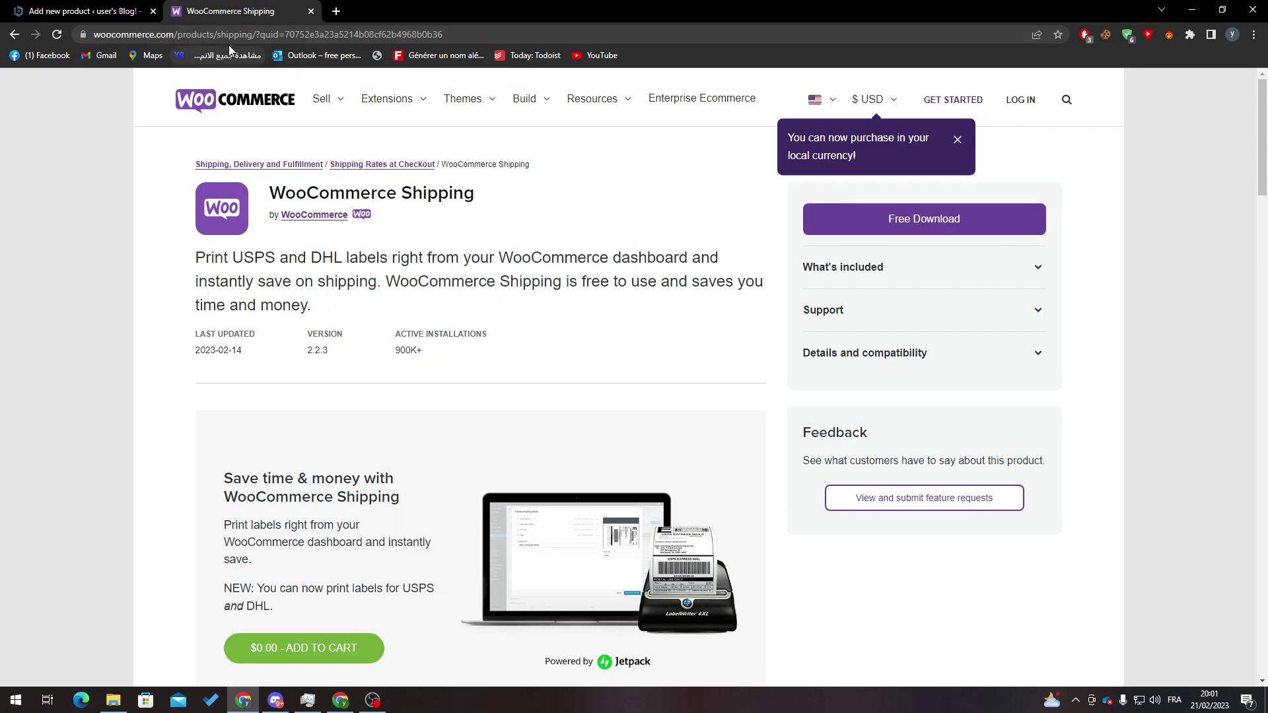
Return to the Pringles X product in WordPress and publish it
left_click(142, 12)
scroll(178, 297, "up", 6)
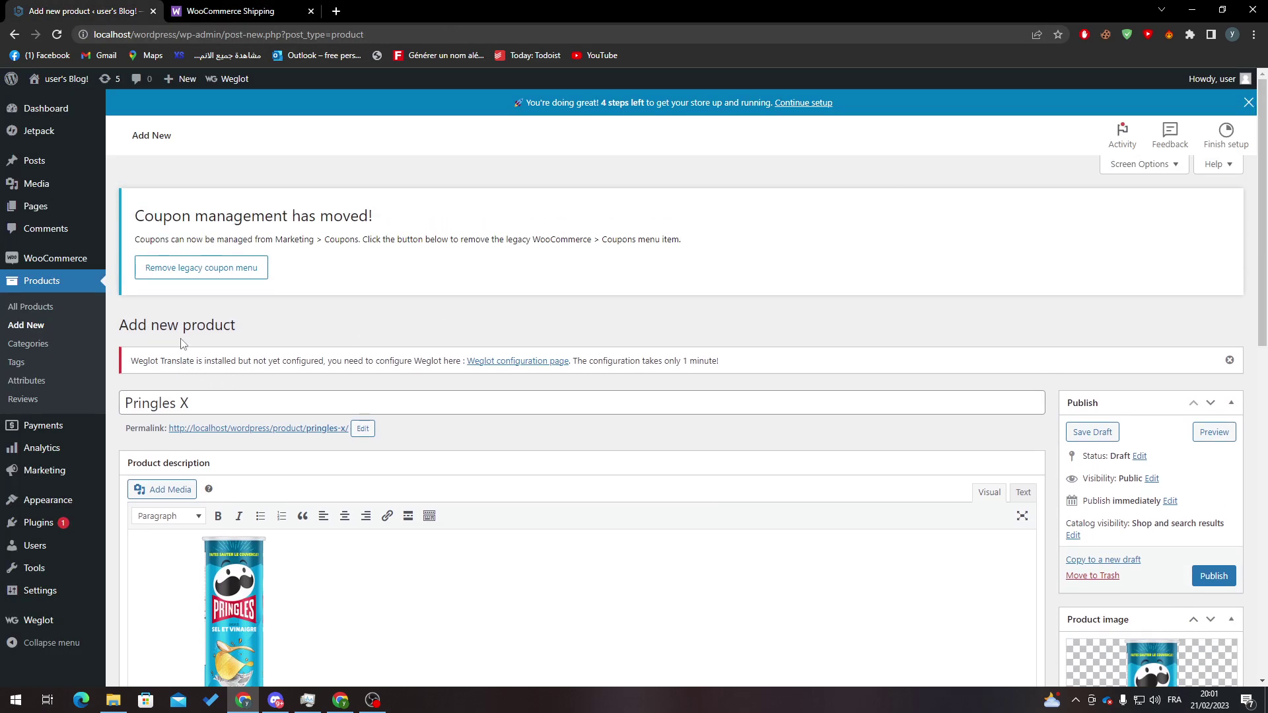
scroll(929, 401, "down", 3)
key("Return")
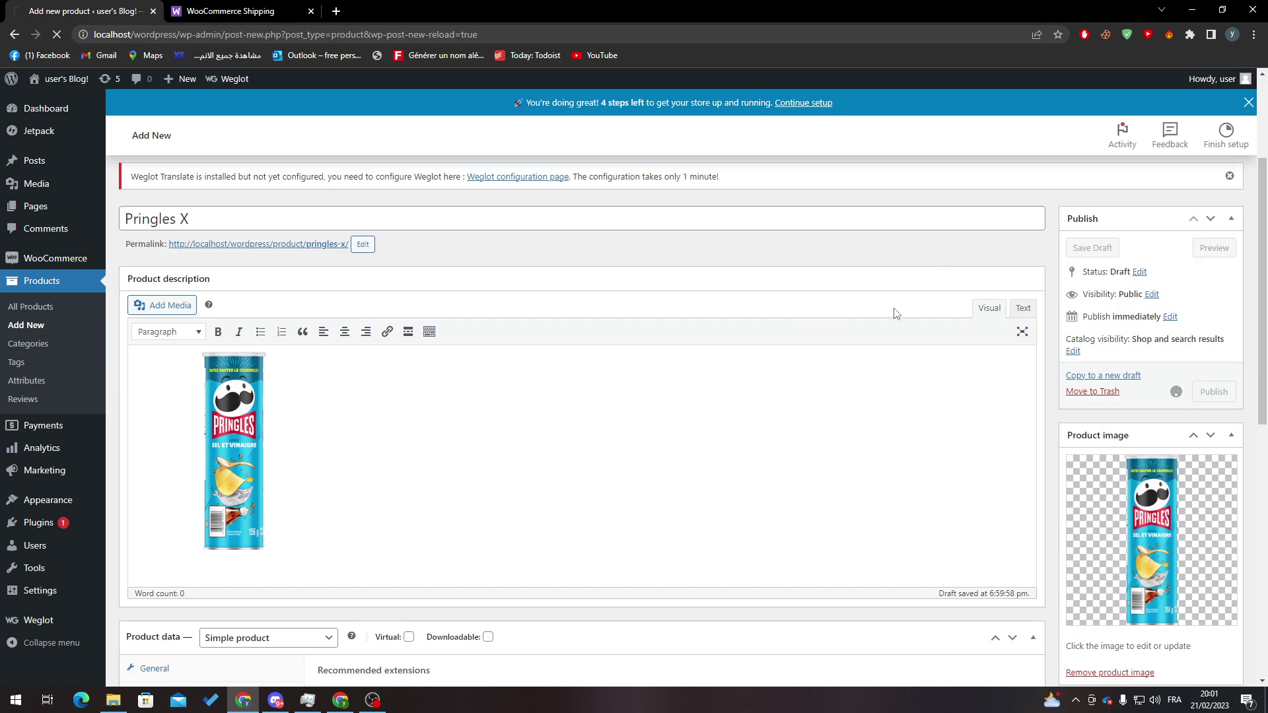
Open WordPress's page for adding new plugins, checking the WooCommerce Shipping extension's store page before returning to it
mouse_move(46, 525)
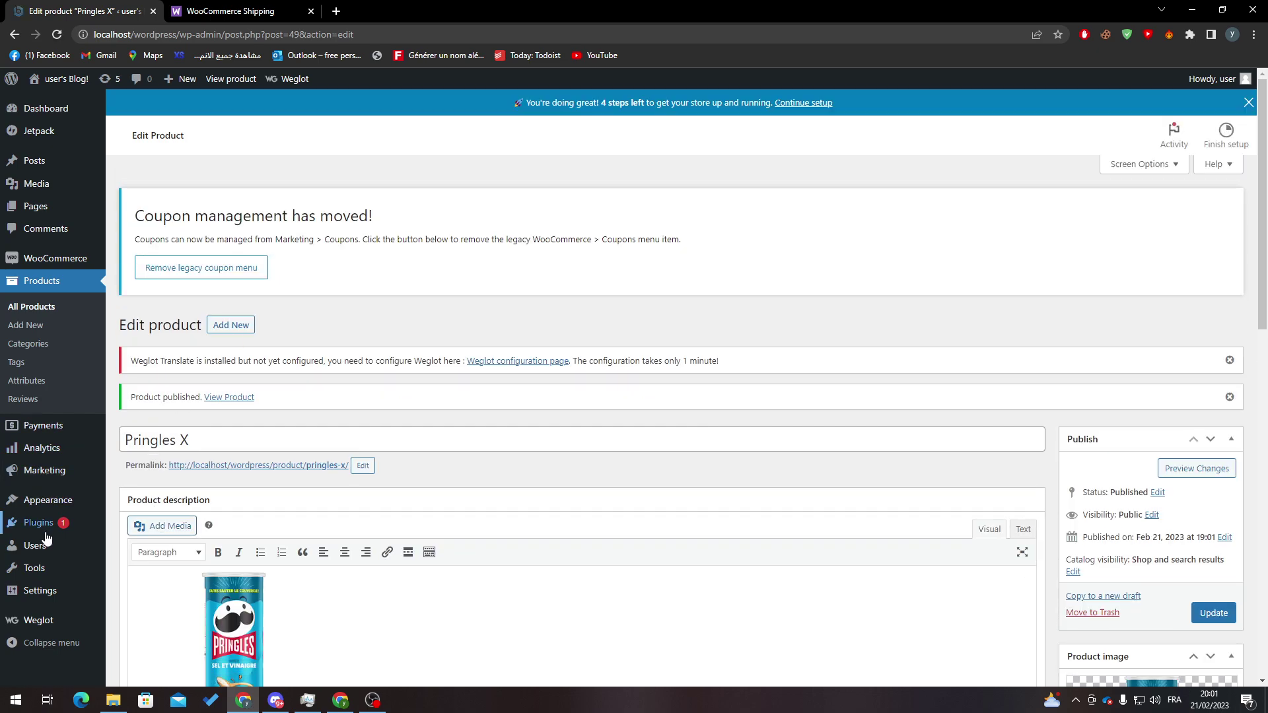
left_click(121, 527)
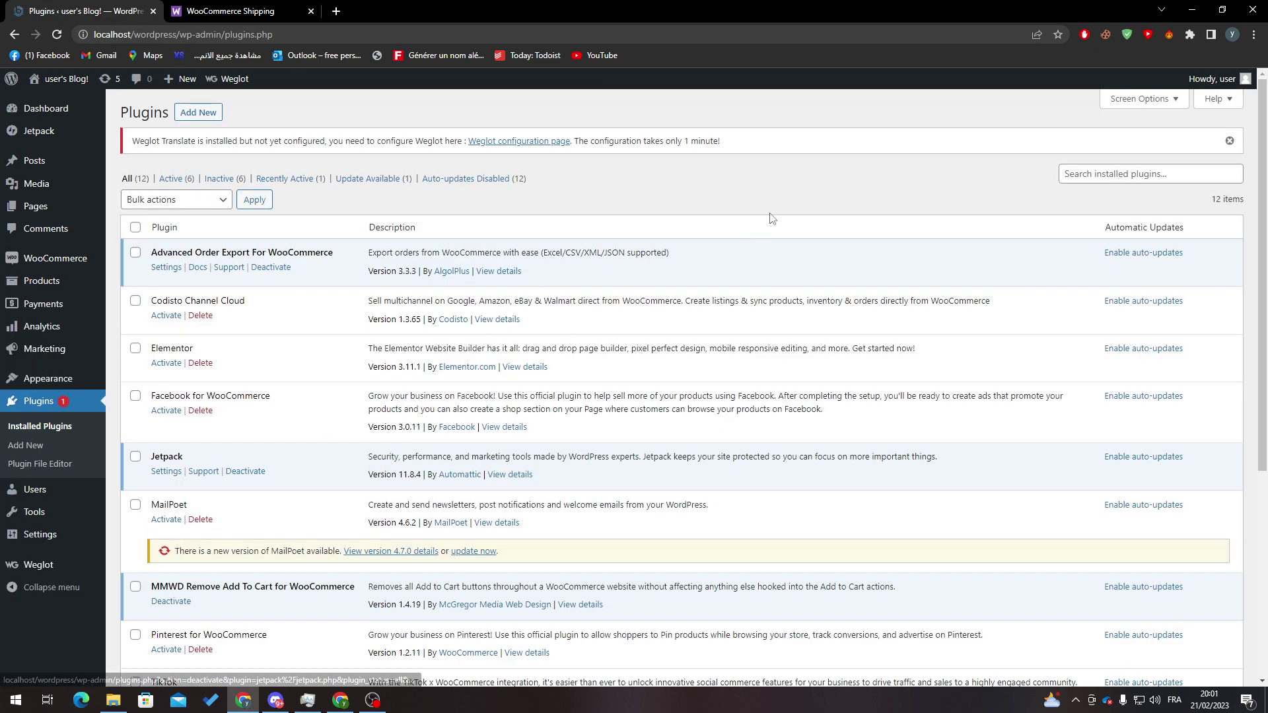
left_click(221, 115)
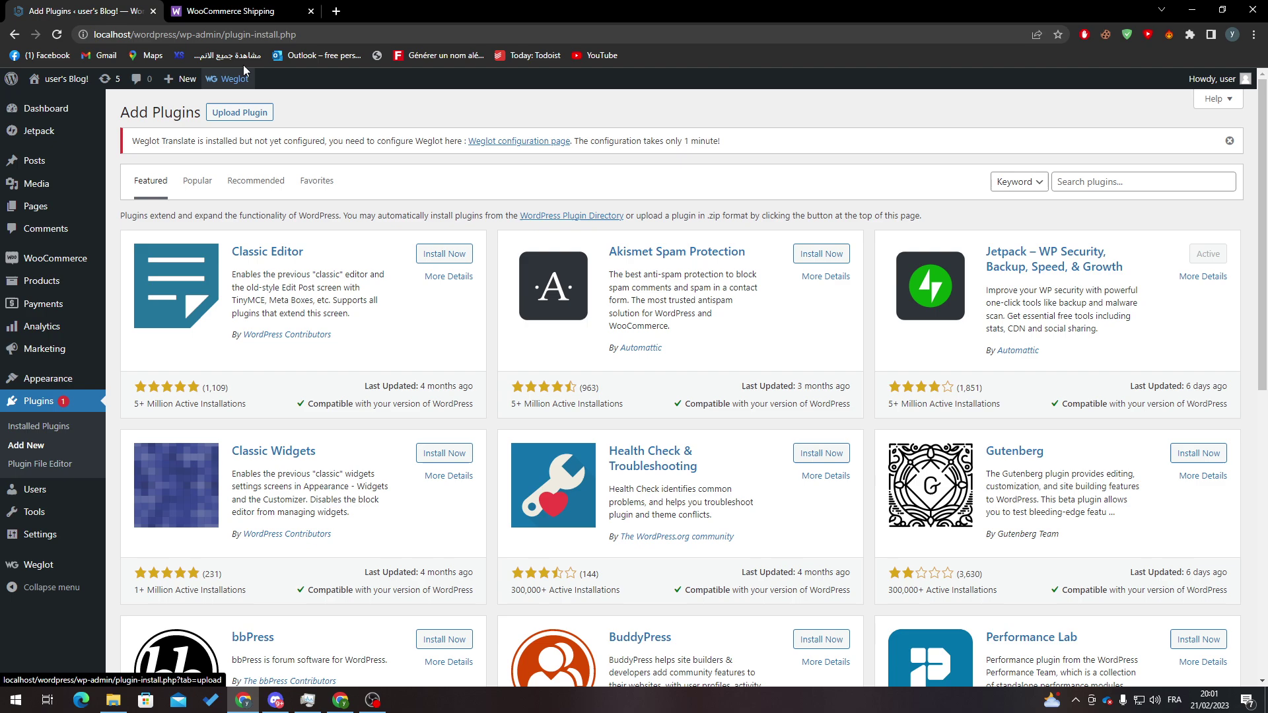
left_click(264, 11)
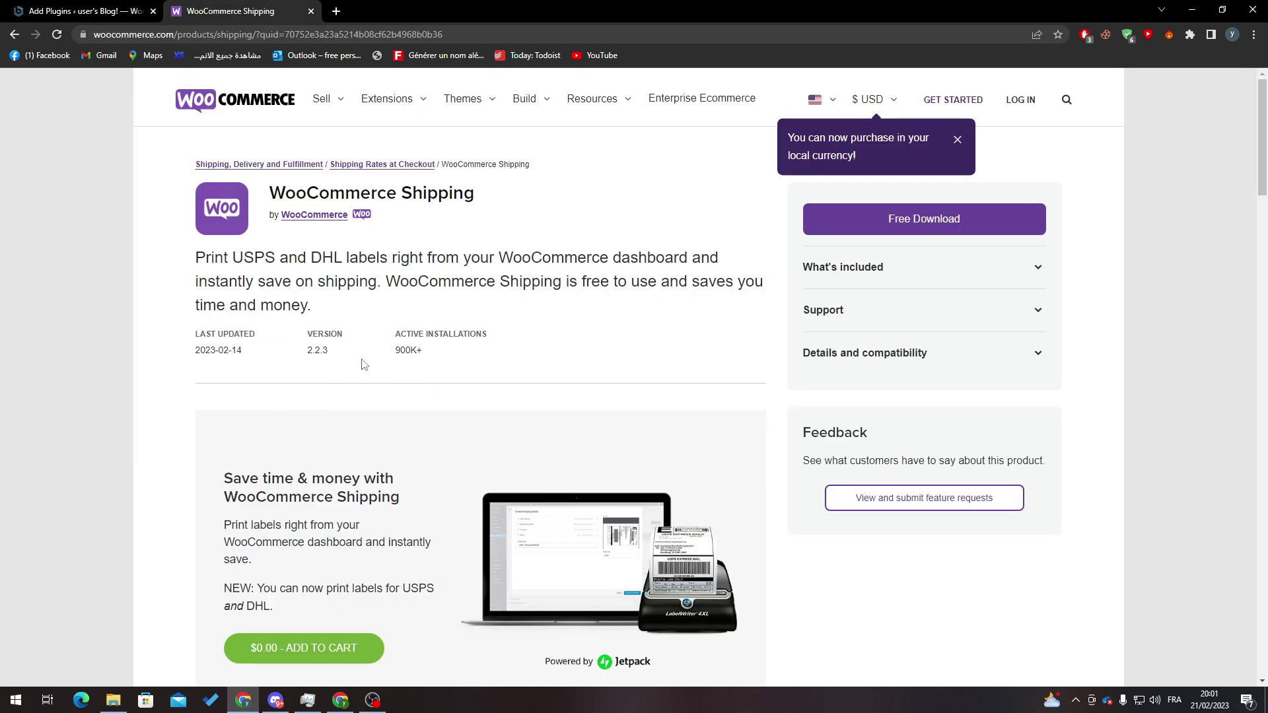
key("ctrl+Tab")
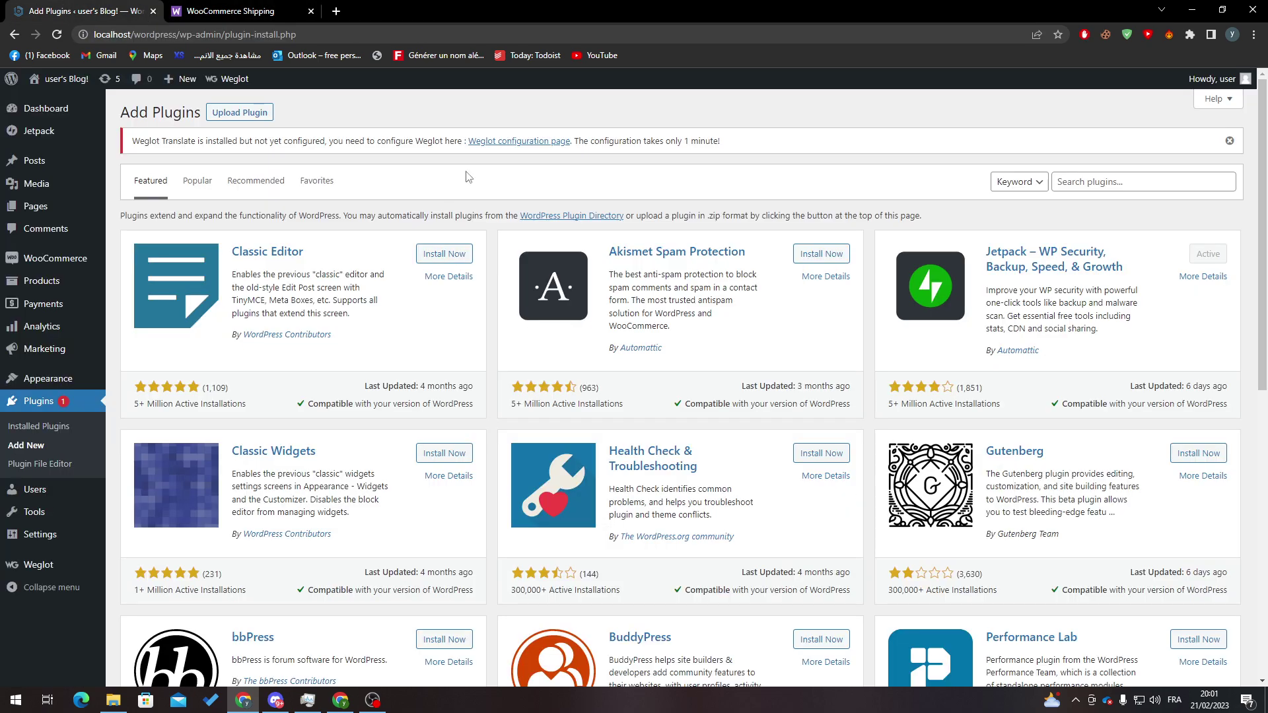